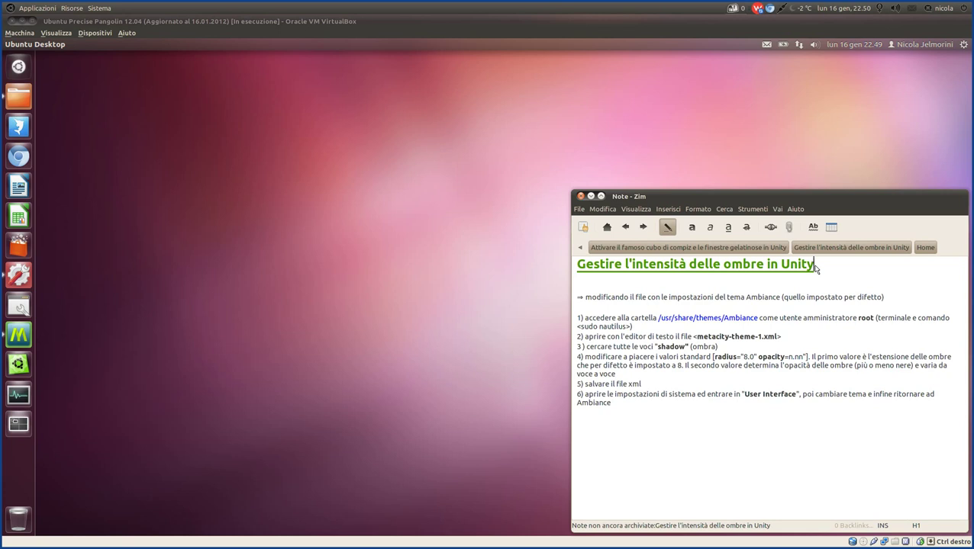
# Step: Highlight the note's title "Gestire l'intensità delle ombre in Unity" and its word "ombre"
pyautogui.moveTo(814, 265); pyautogui.dragTo(578, 269)
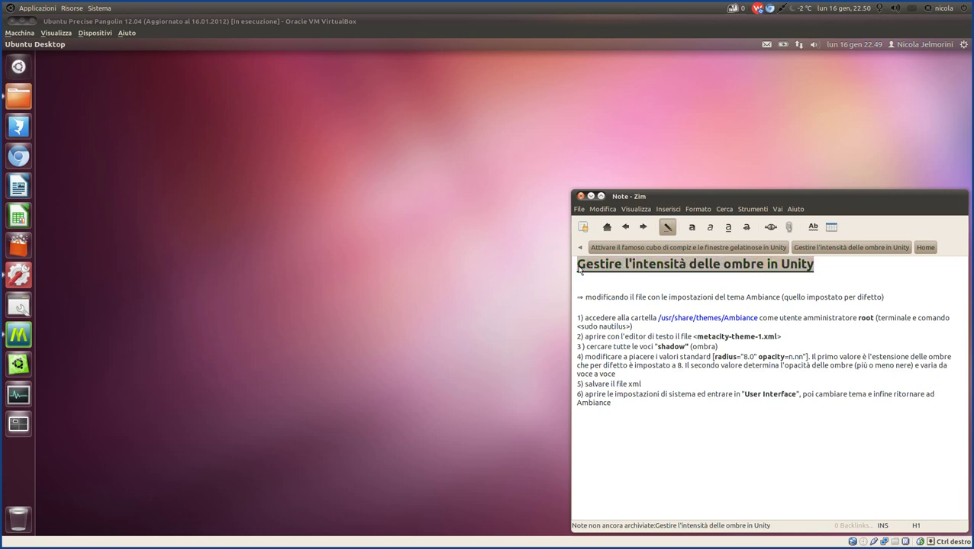
pyautogui.click(835, 271)
pyautogui.doubleClick(753, 267)
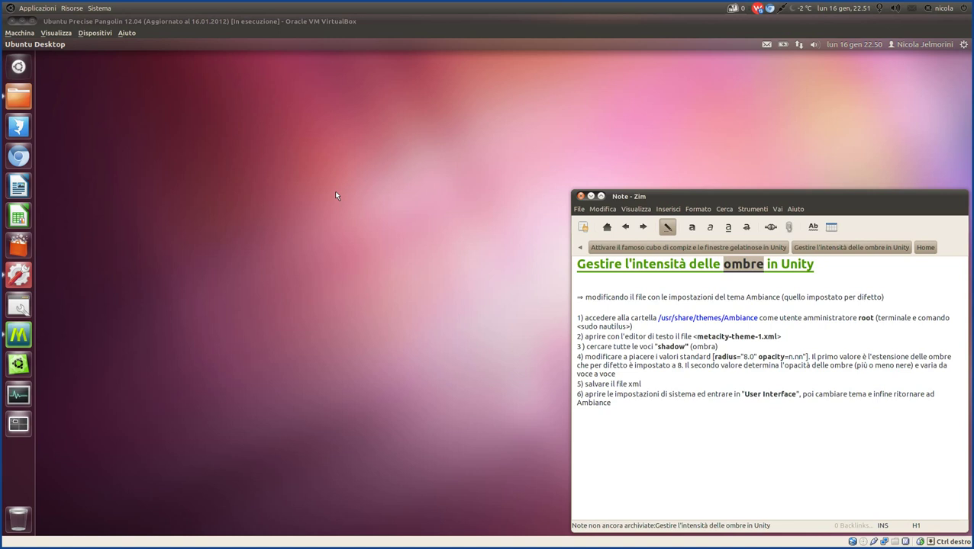
# Step: Open the Home folder and MyUnity windows and overlap them to examine the shadows of the active and inactive windows
pyautogui.click(24, 97)
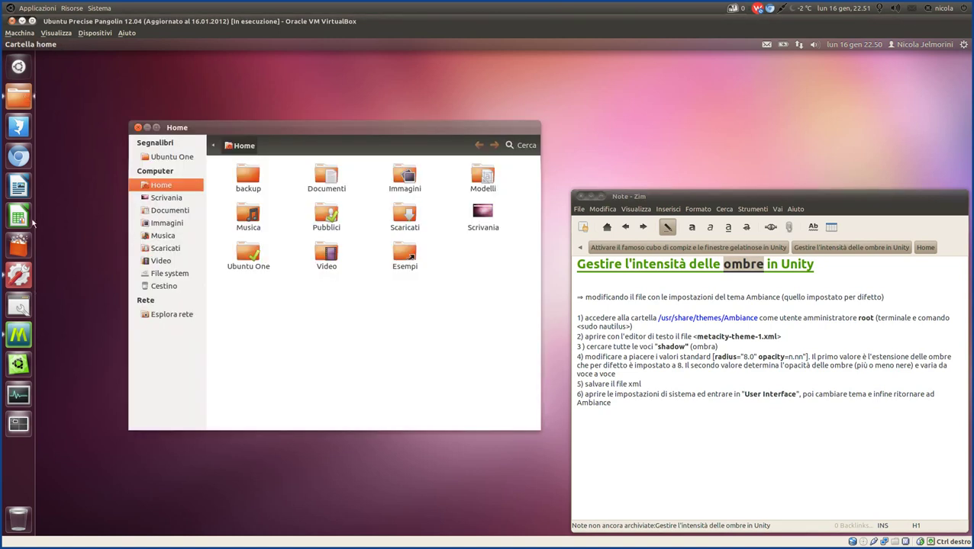
pyautogui.click(20, 334)
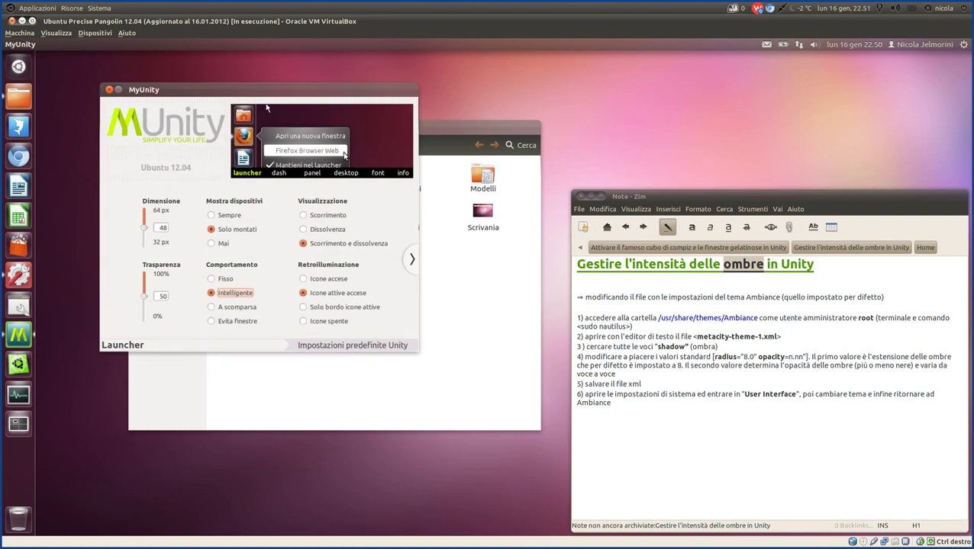
pyautogui.moveTo(267, 94); pyautogui.dragTo(283, 97)
pyautogui.click(467, 125)
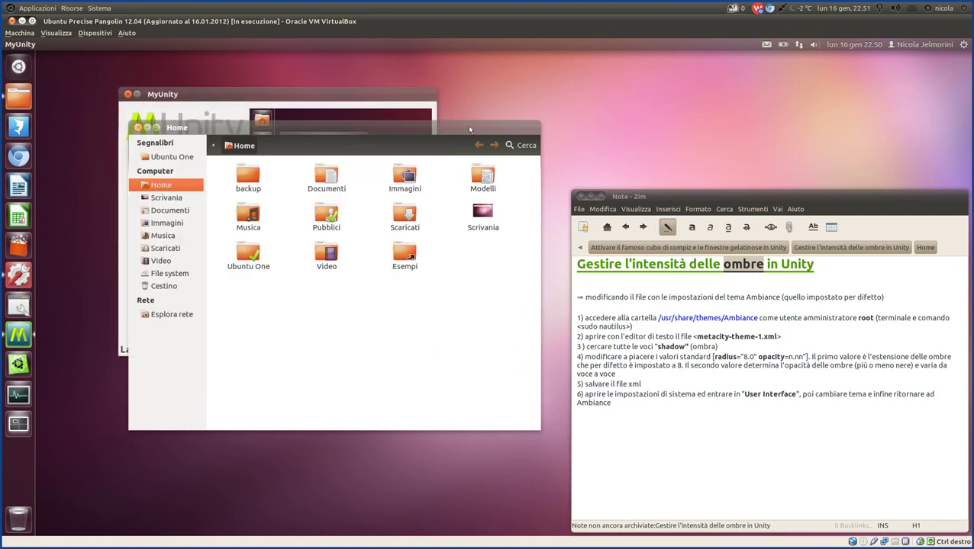
pyautogui.click(315, 93)
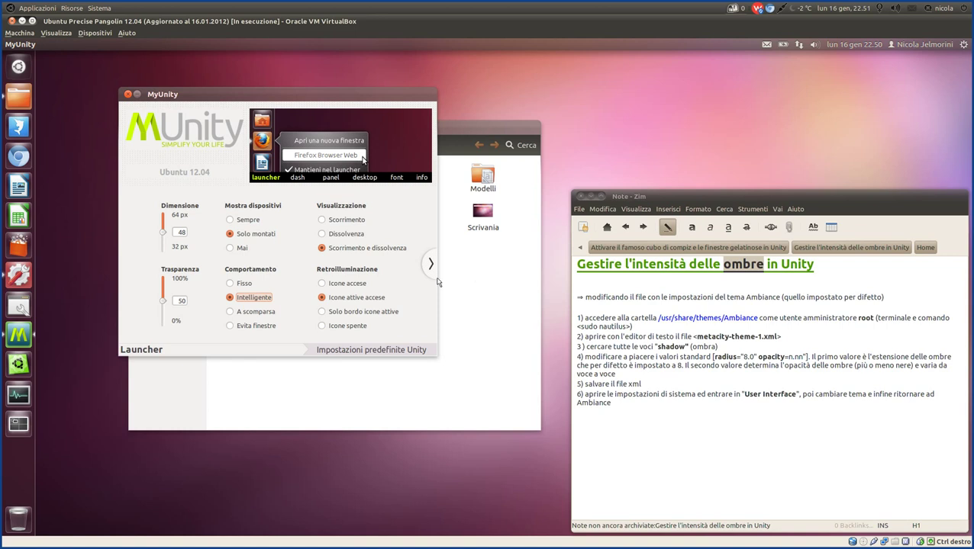
pyautogui.moveTo(309, 95); pyautogui.dragTo(297, 92)
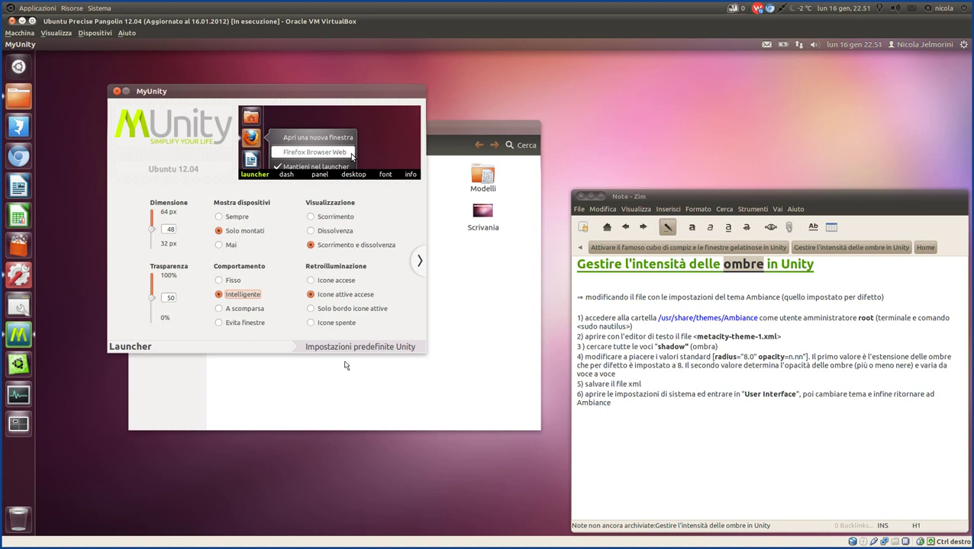
pyautogui.moveTo(307, 98); pyautogui.dragTo(319, 102)
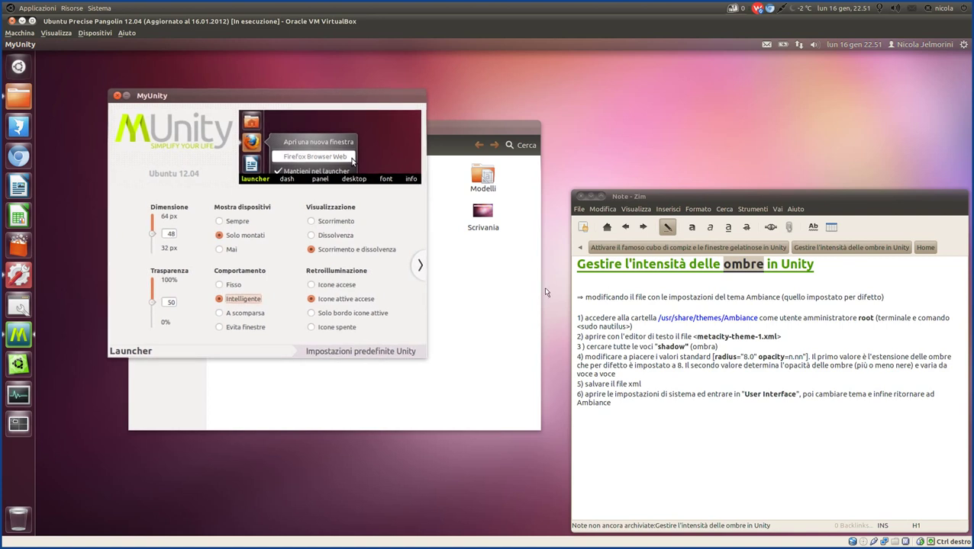
# Step: Review the note's line about modifying the Ambiance theme's settings file, highlighting the word "Ambiance"
pyautogui.click(690, 296)
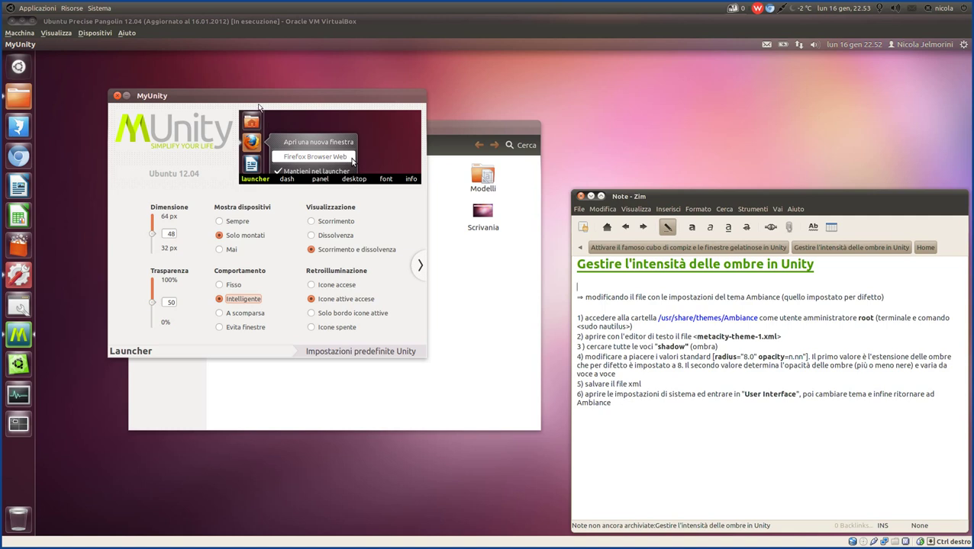
pyautogui.moveTo(255, 99); pyautogui.dragTo(227, 93)
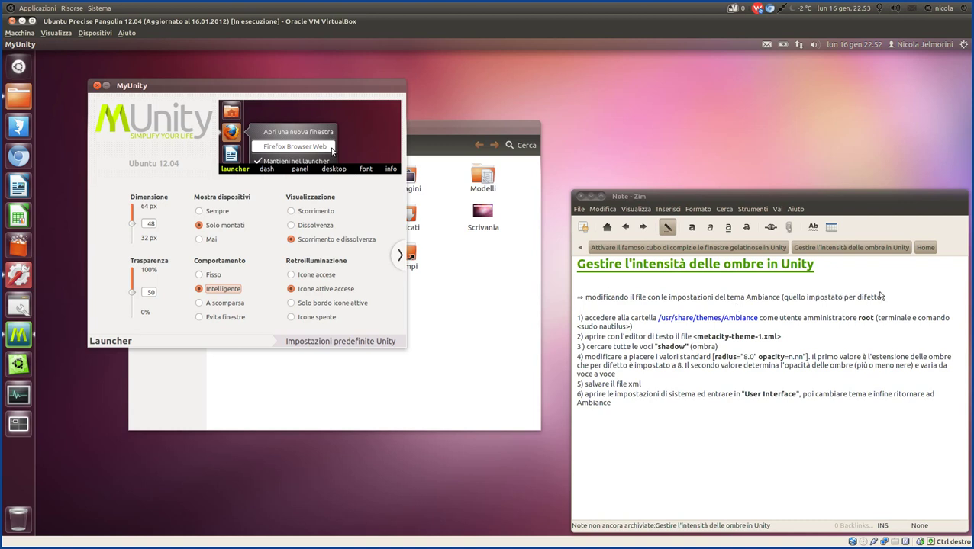
pyautogui.moveTo(885, 300); pyautogui.dragTo(578, 299)
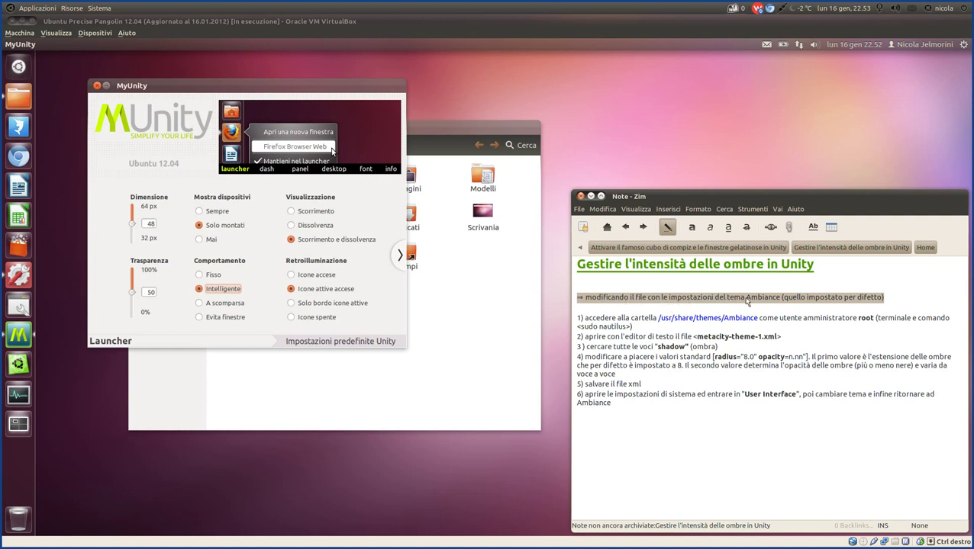
pyautogui.click(908, 301)
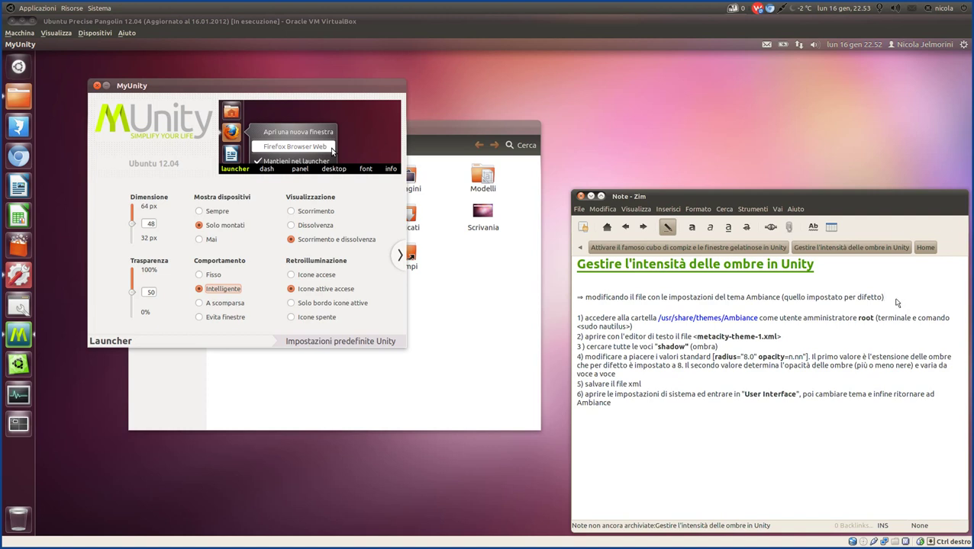
pyautogui.moveTo(893, 303); pyautogui.dragTo(561, 304)
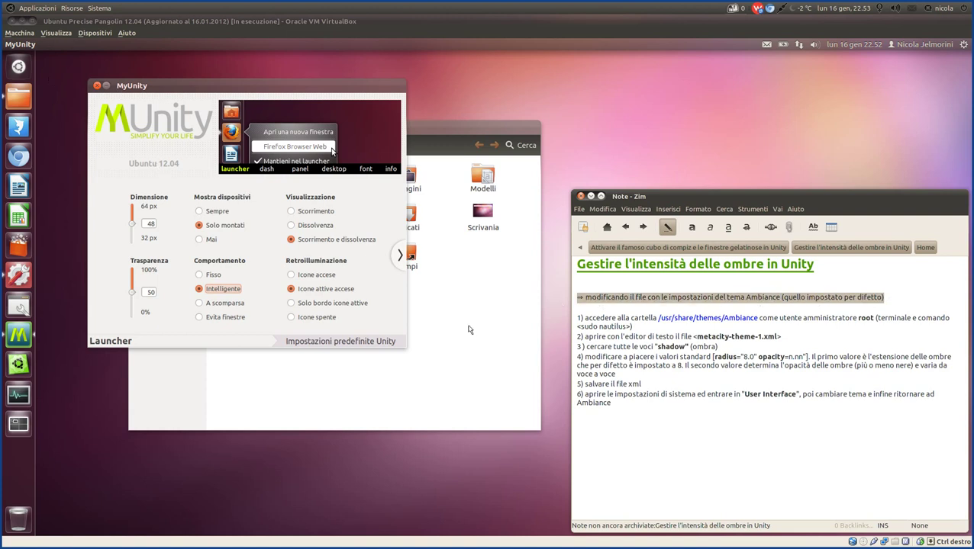
pyautogui.doubleClick(767, 302)
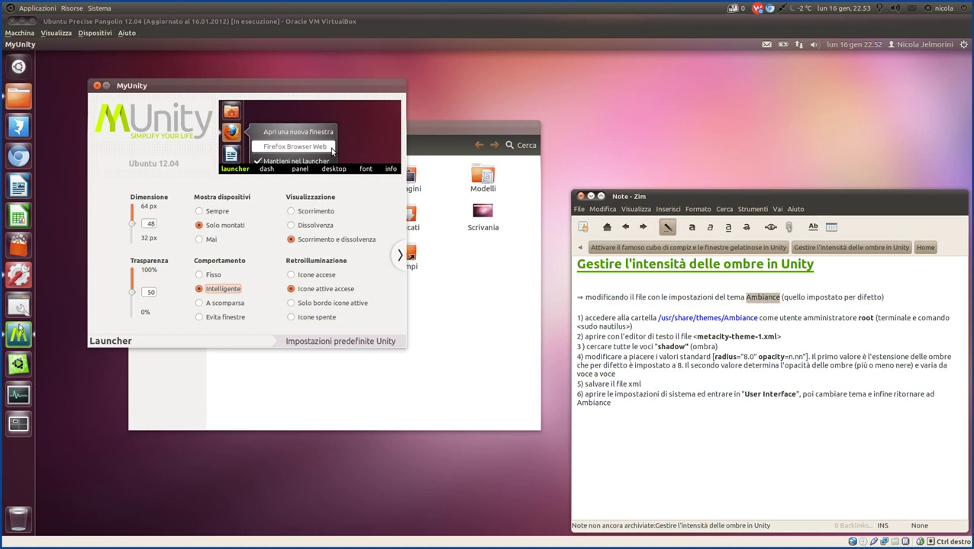
# Step: Examine the available themes in the User Interface section of System Settings, return to all settings and minimize the window
pyautogui.click(18, 277)
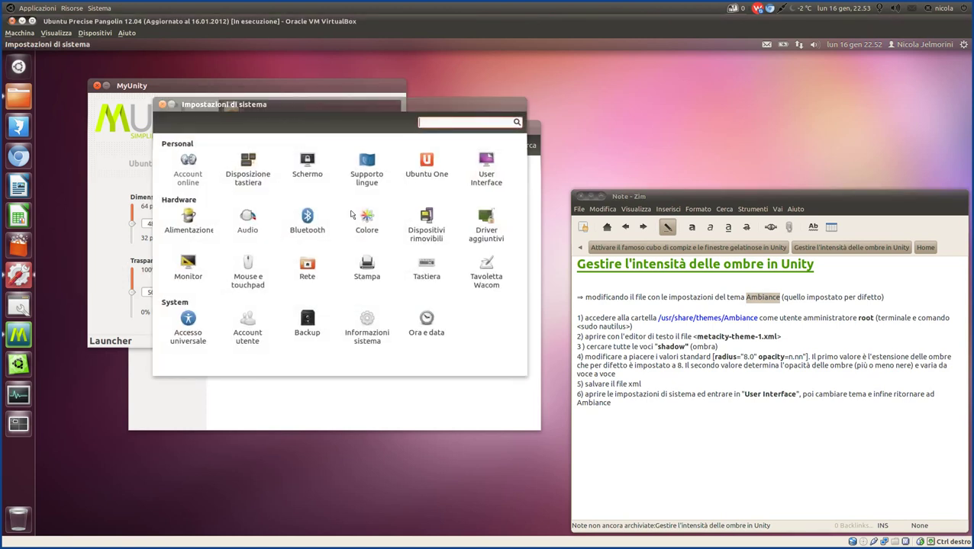
pyautogui.moveTo(357, 106); pyautogui.dragTo(351, 185)
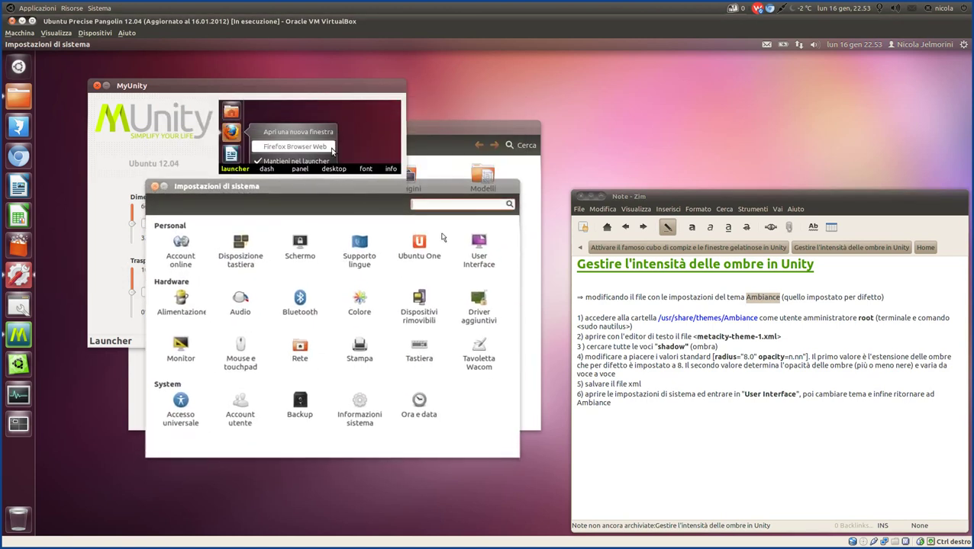
pyautogui.click(478, 250)
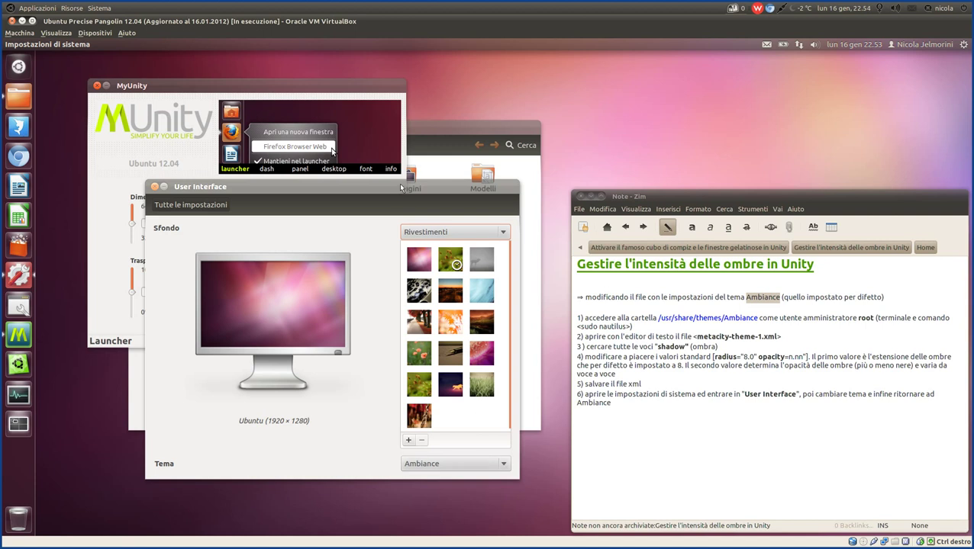
pyautogui.moveTo(418, 225); pyautogui.dragTo(447, 97)
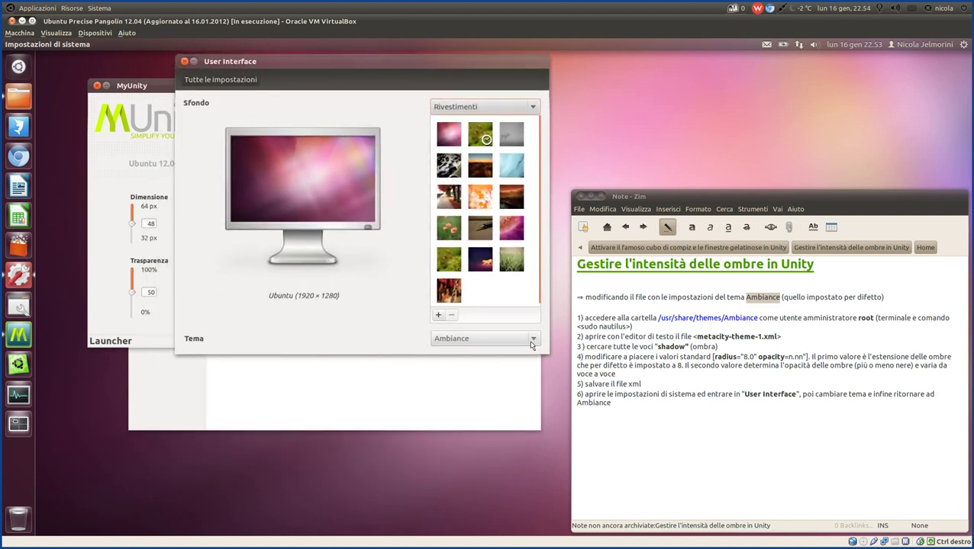
pyautogui.click(534, 343)
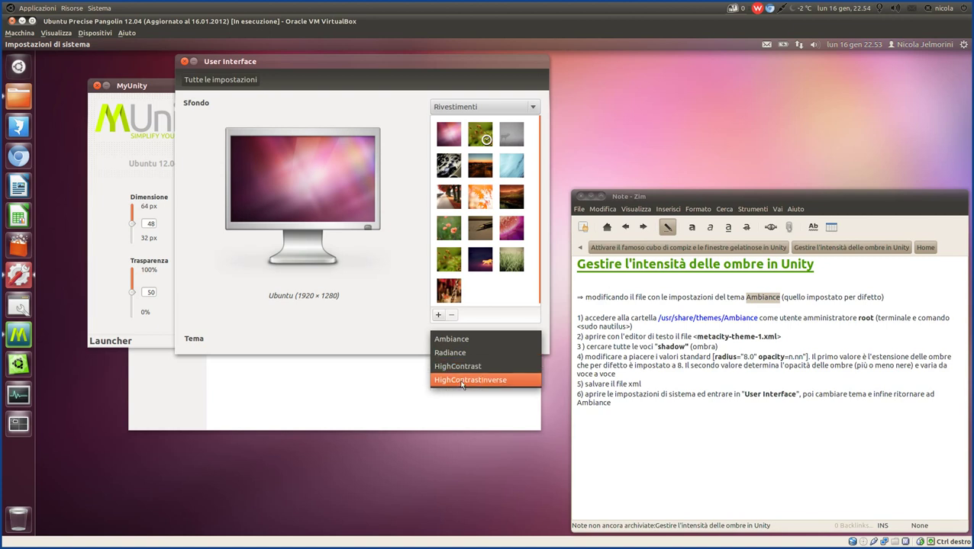
pyautogui.click(354, 338)
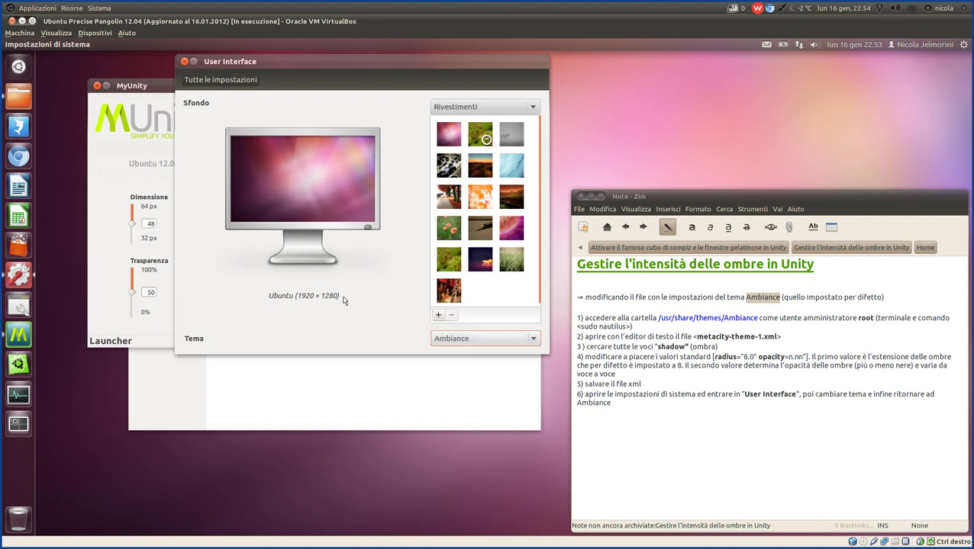
pyautogui.moveTo(321, 70); pyautogui.dragTo(300, 195)
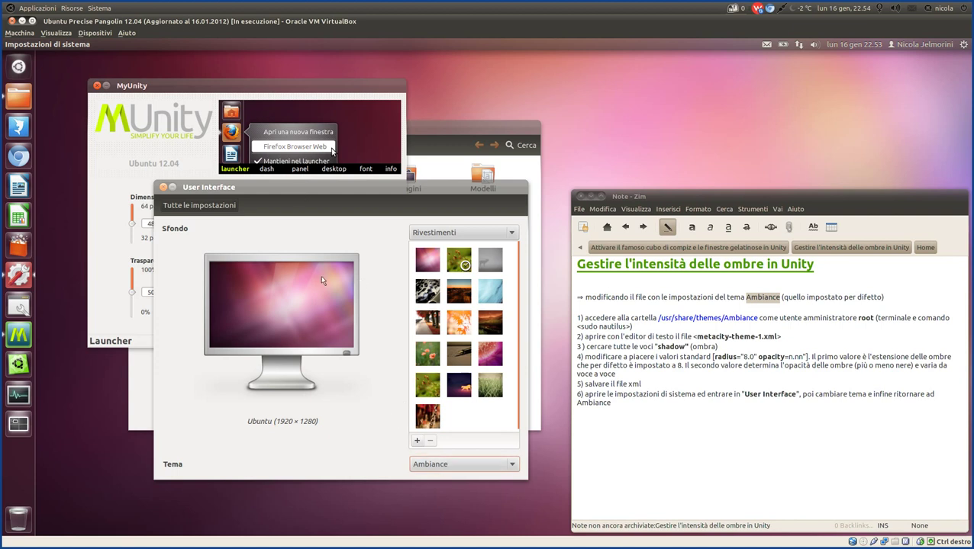
pyautogui.click(185, 205)
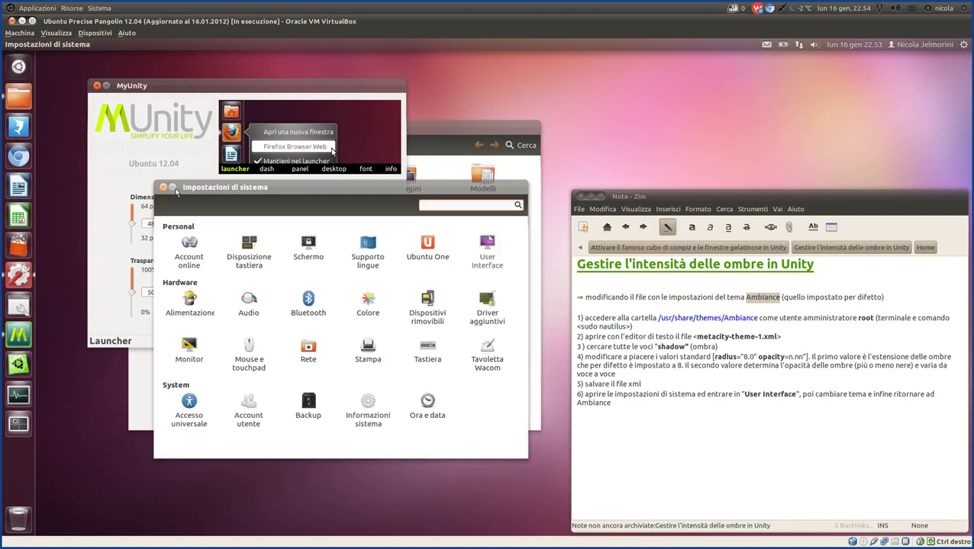
pyautogui.click(173, 188)
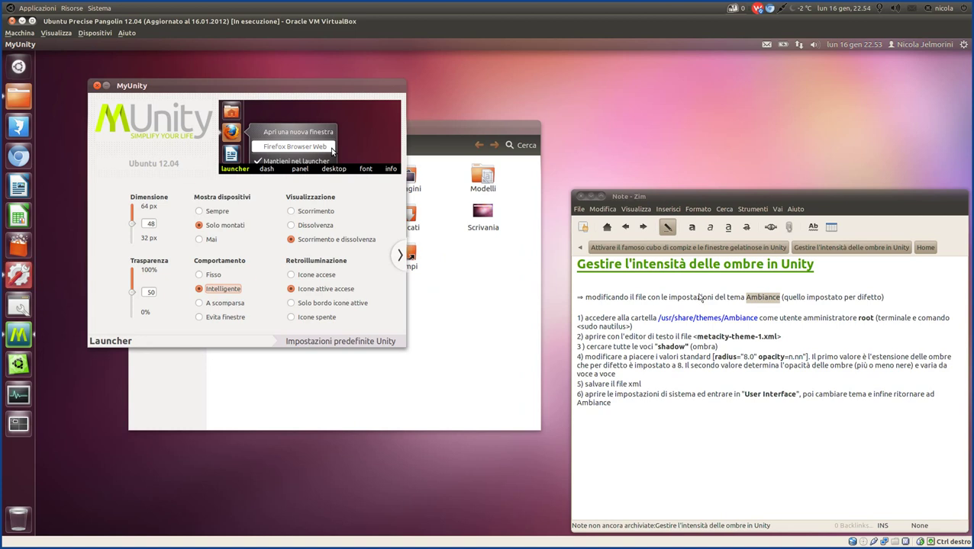
# Step: Highlight the note's phrase on editing the Ambiance theme settings again and shift the note window slightly
pyautogui.click(748, 308)
pyautogui.moveTo(781, 300); pyautogui.dragTo(587, 301)
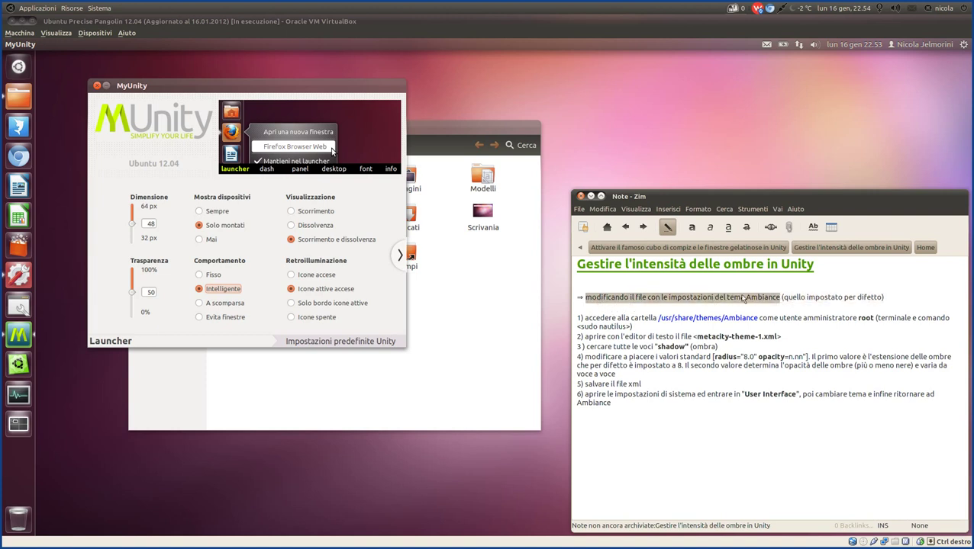
pyautogui.doubleClick(767, 301)
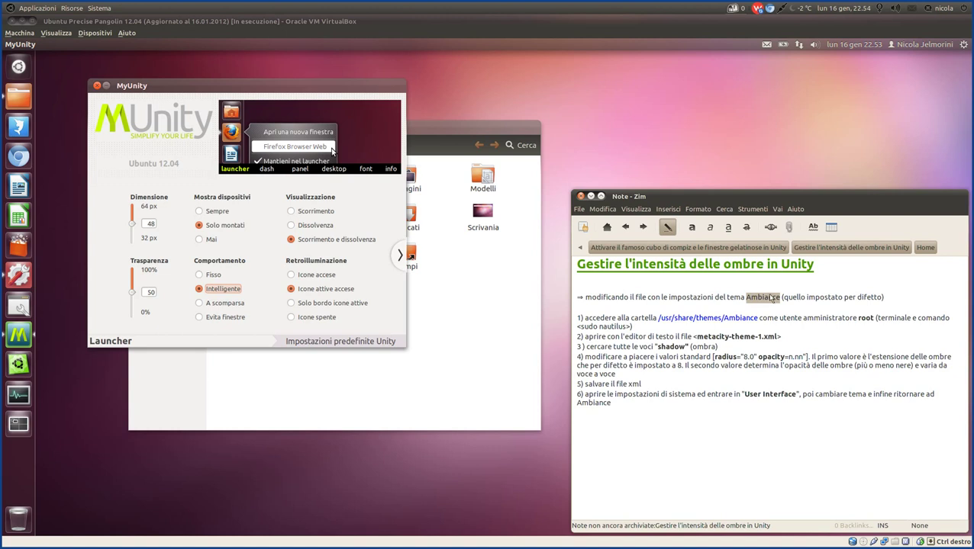
pyautogui.click(638, 328)
pyautogui.moveTo(723, 200); pyautogui.dragTo(726, 201)
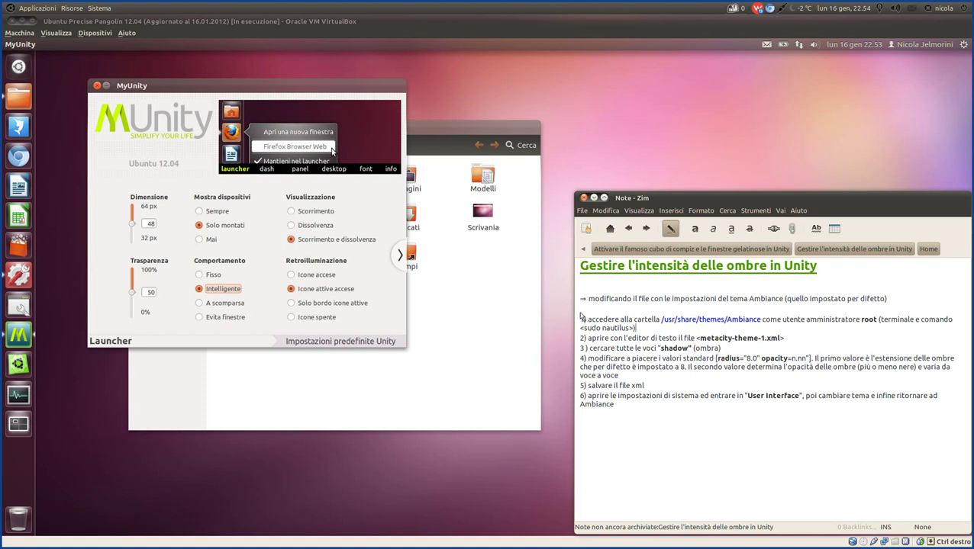
# Step: Read step 1 of the note on accessing /usr/share/themes/Ambiance as root, highlighting the part about terminal and "sudo nautilus"
pyautogui.moveTo(588, 319); pyautogui.dragTo(657, 321)
pyautogui.click(653, 321)
pyautogui.moveTo(783, 323); pyautogui.dragTo(883, 324)
pyautogui.click(895, 323)
pyautogui.moveTo(778, 324); pyautogui.dragTo(879, 322)
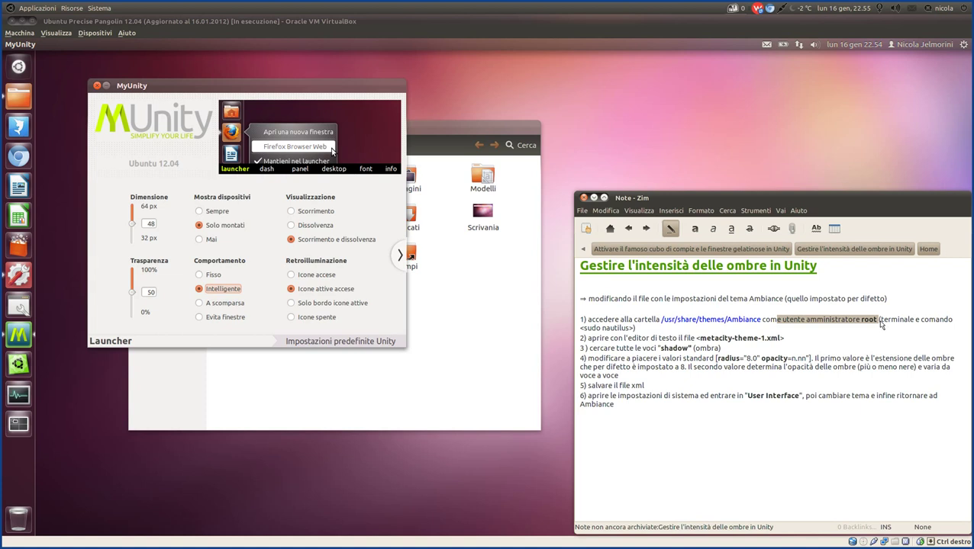
pyautogui.click(887, 323)
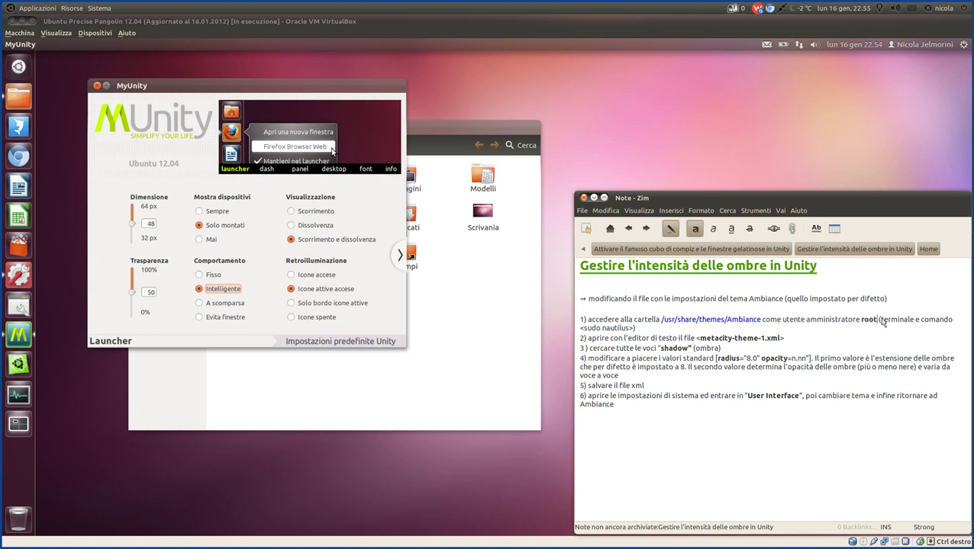
pyautogui.moveTo(879, 322); pyautogui.dragTo(578, 335)
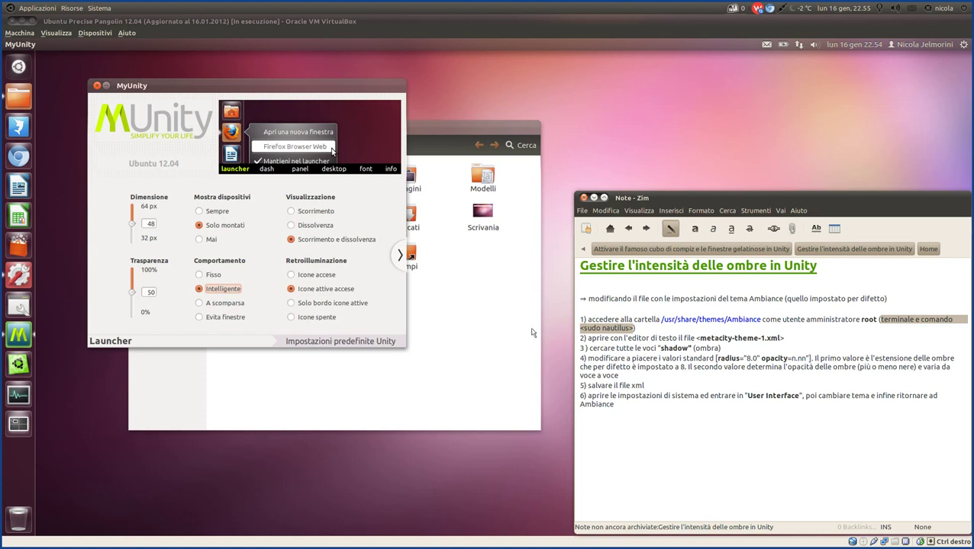
# Step: Bring the Home and MyUnity windows forward in turn to compare them, and return focus to the desktop
pyautogui.click(495, 334)
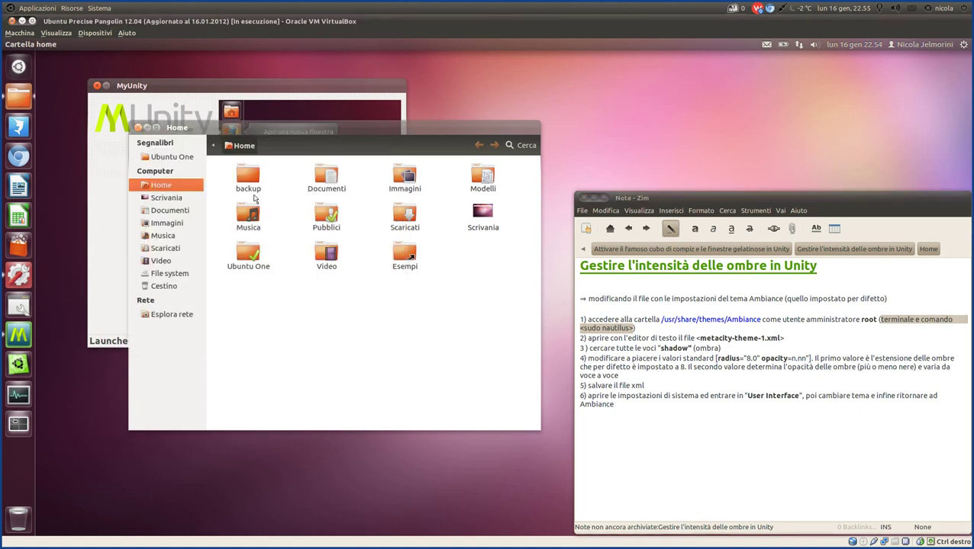
pyautogui.click(249, 89)
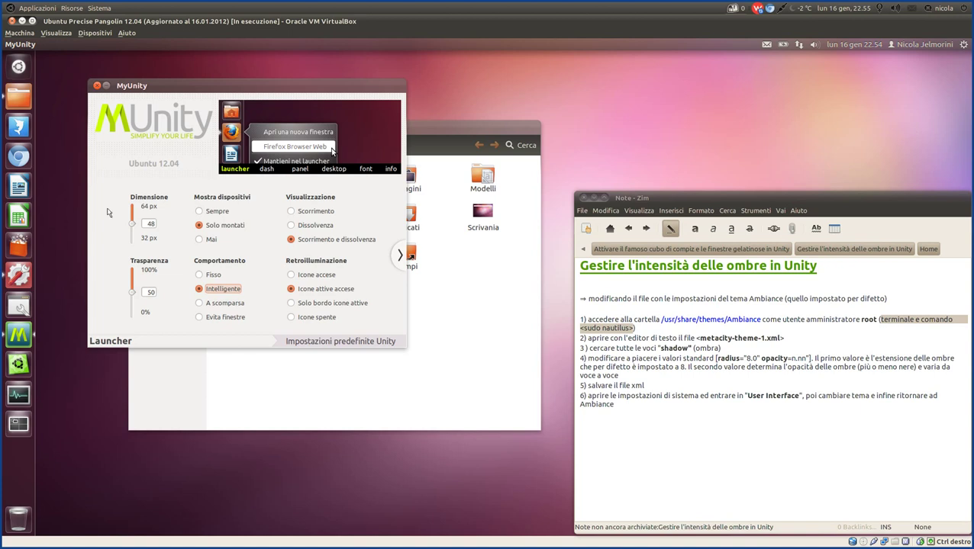
pyautogui.click(355, 461)
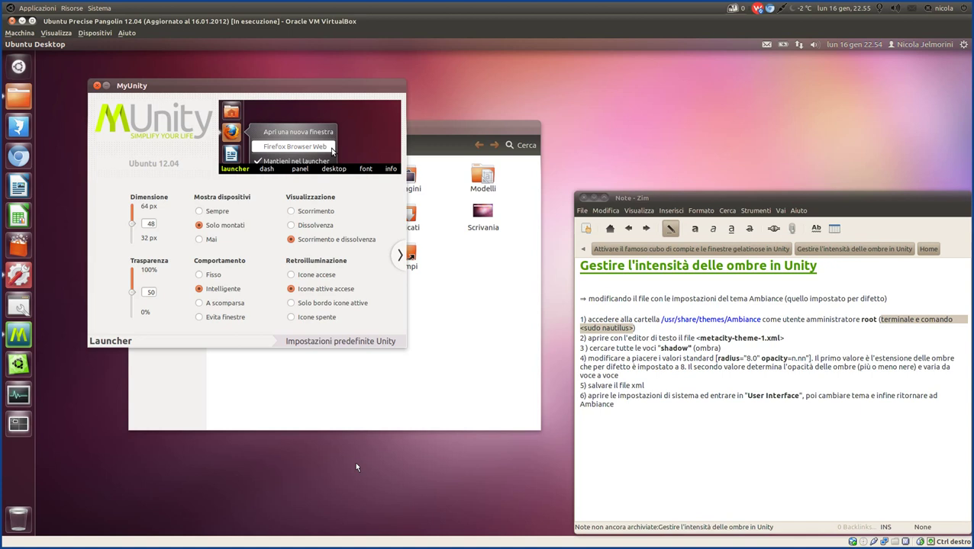
# Step: Open a terminal below the MyUnity settings, run "sudo nautilus" and enter the account password
pyautogui.hotkey('ctrl', 'alt', 't')
pyautogui.moveTo(725, 57); pyautogui.dragTo(279, 305)
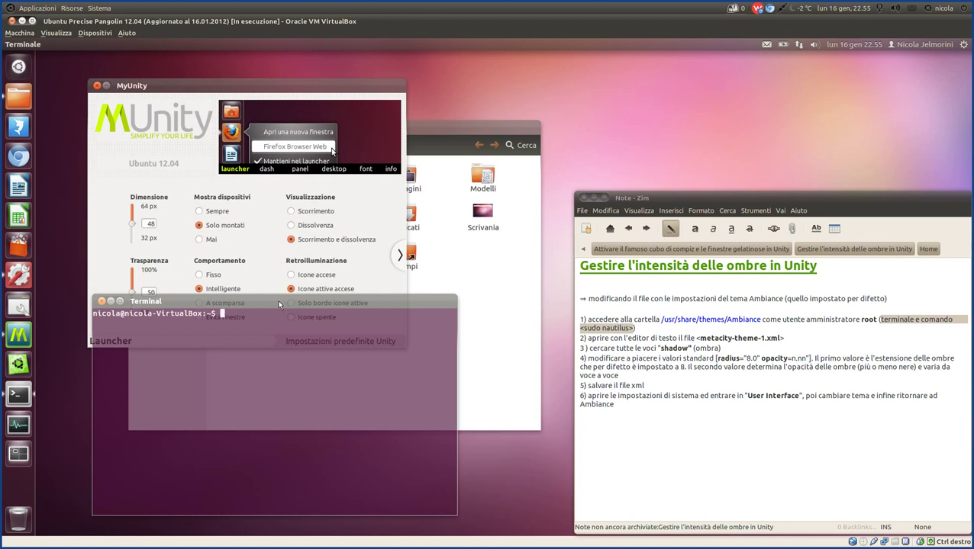
pyautogui.write('sudo')
pyautogui.write('nautilus')
pyautogui.press('Return')
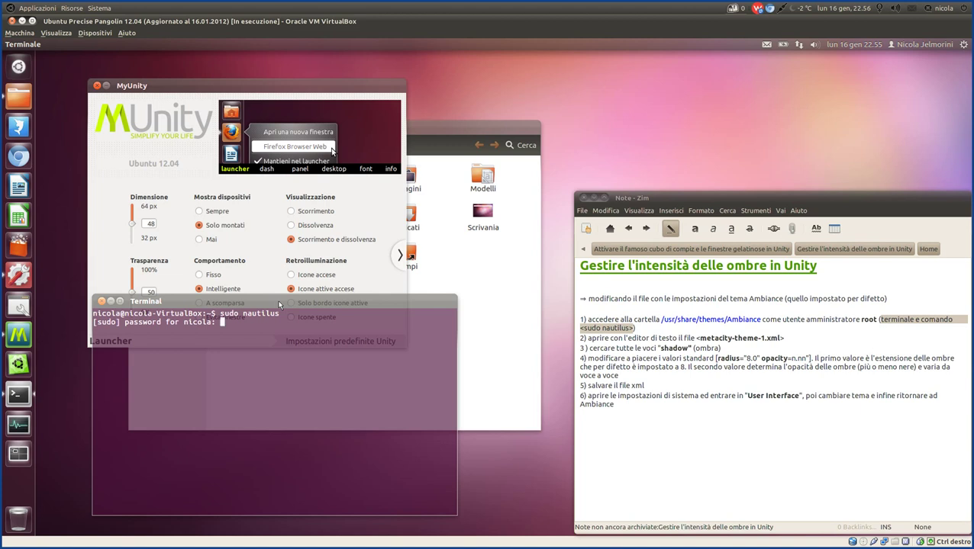
pyautogui.press('Return')
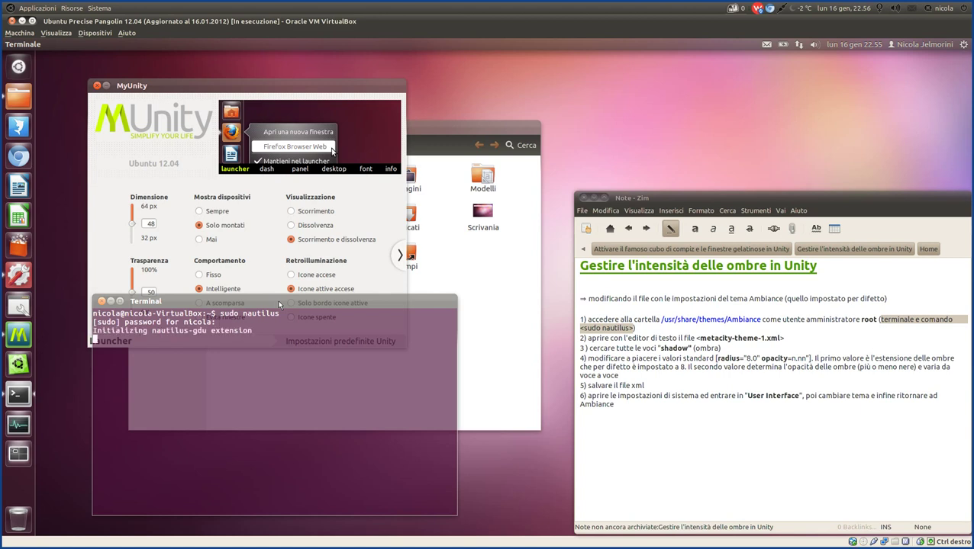
# Step: Minimize the terminal, move the root file manager over the MyUnity settings and browse from the file system root to /usr/share
pyautogui.click(110, 302)
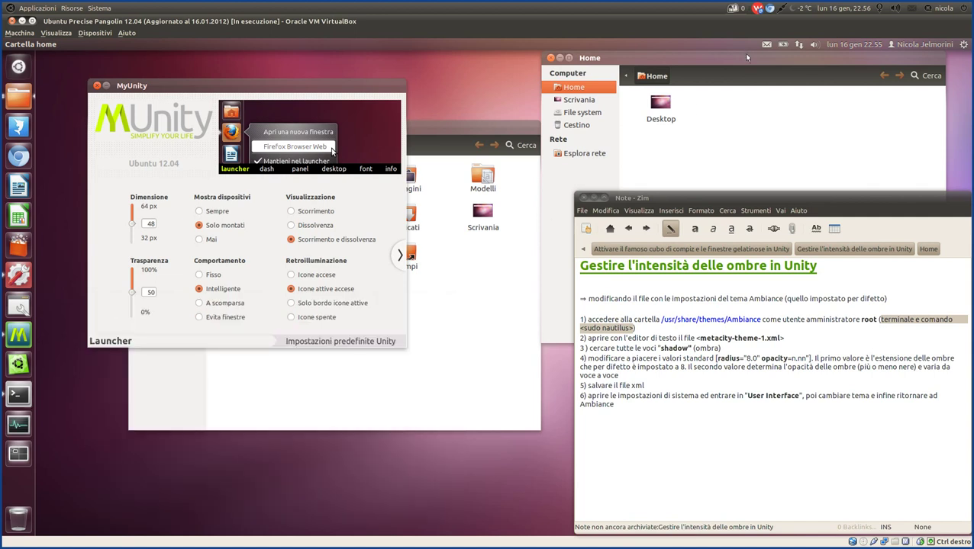
pyautogui.moveTo(743, 66); pyautogui.dragTo(325, 207)
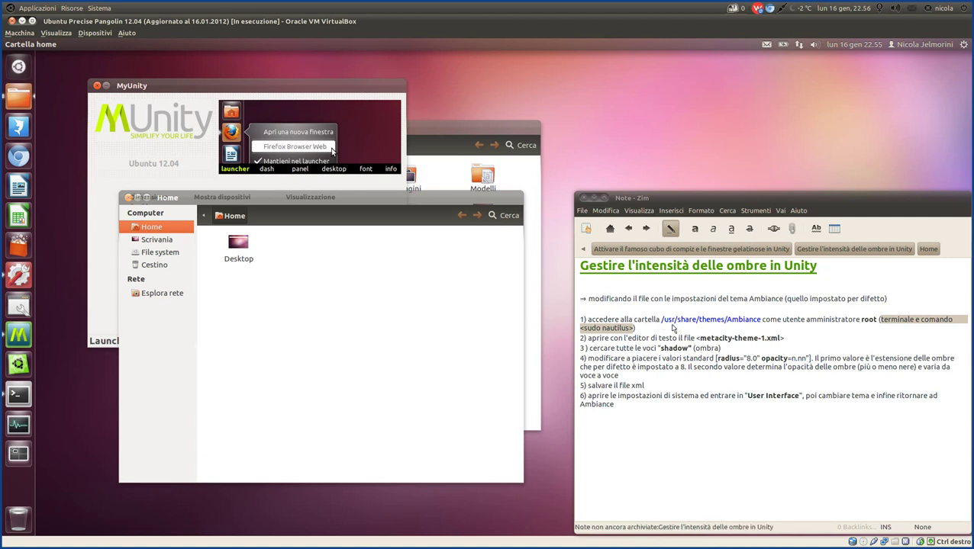
pyautogui.click(160, 253)
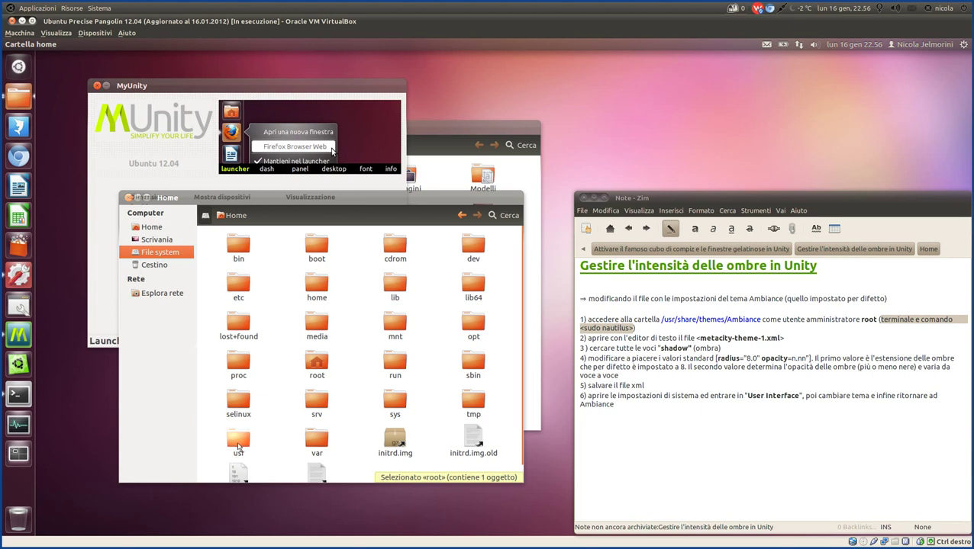
pyautogui.doubleClick(238, 442)
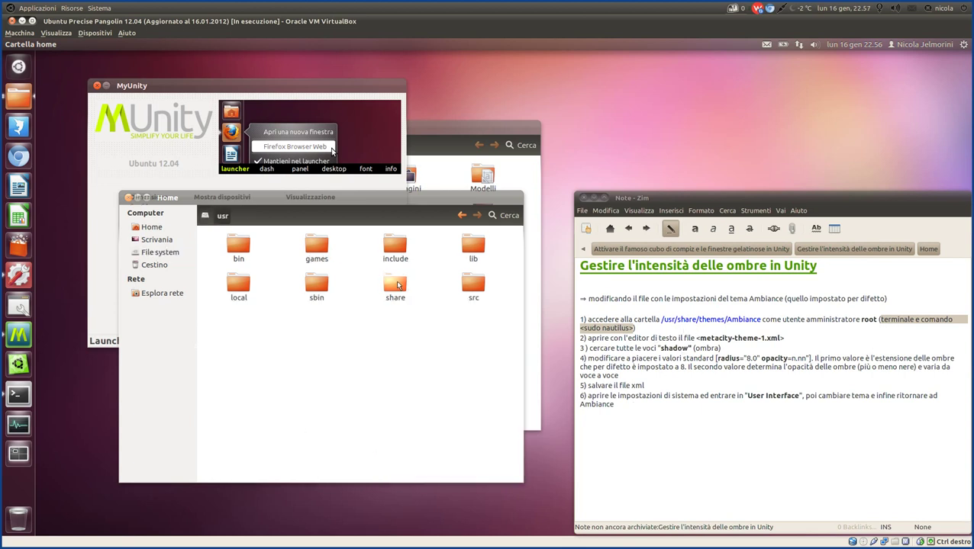
pyautogui.doubleClick(396, 285)
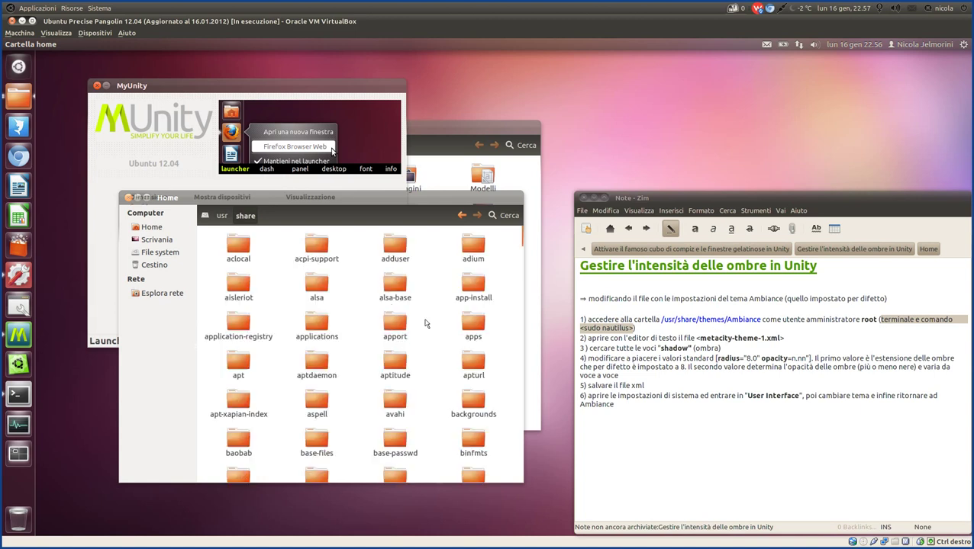
# Step: Find the themes folder within /usr/share and open its Ambiance subfolder
pyautogui.scroll(-6, 429, 336)
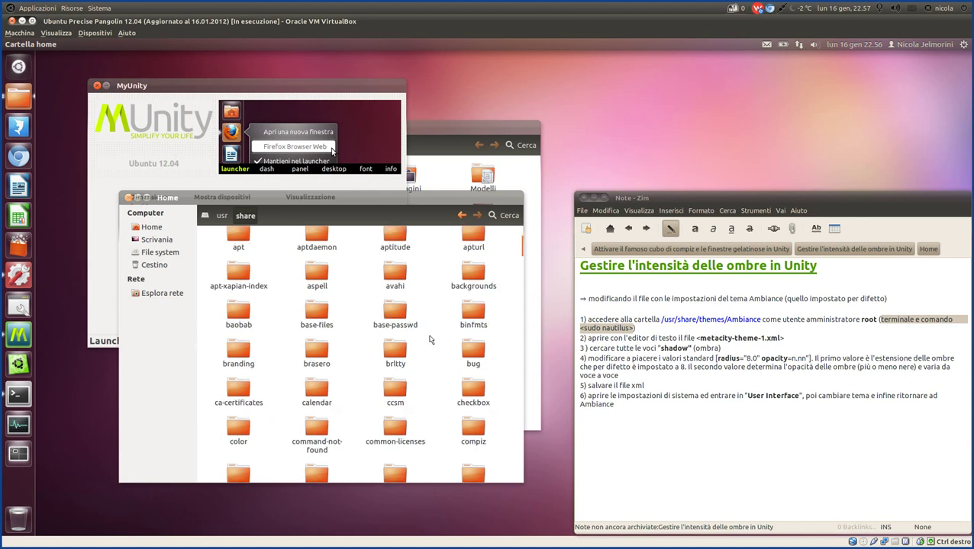
pyautogui.scroll(-12, 429, 339)
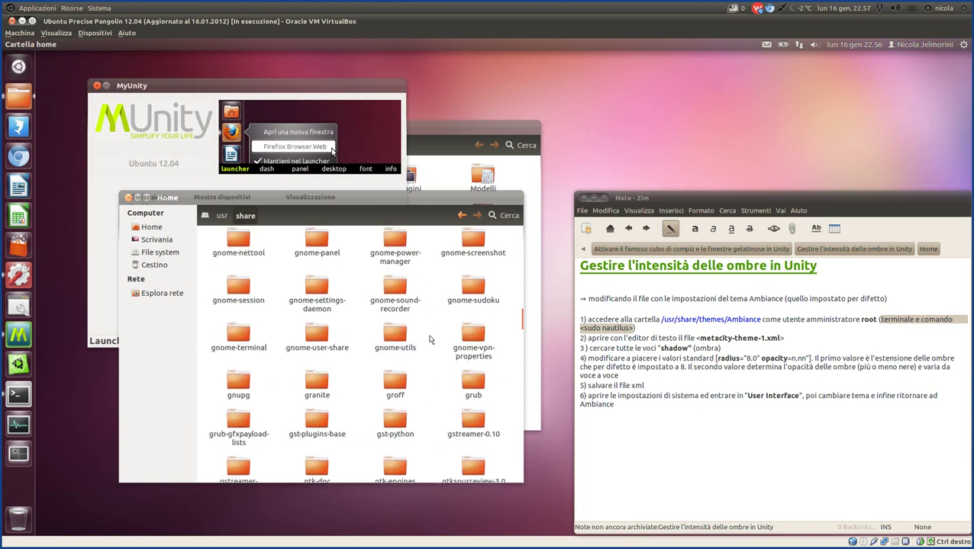
pyautogui.write('th')
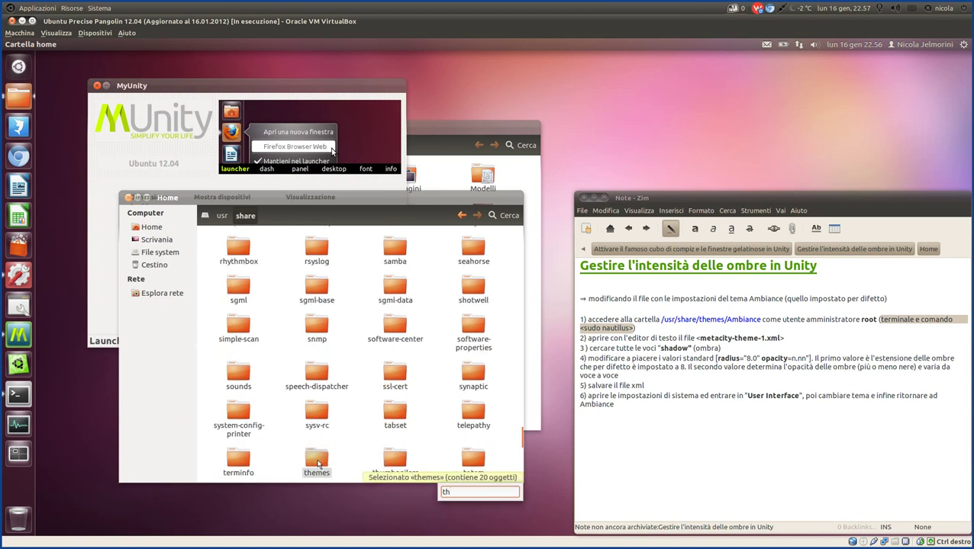
pyautogui.doubleClick(318, 464)
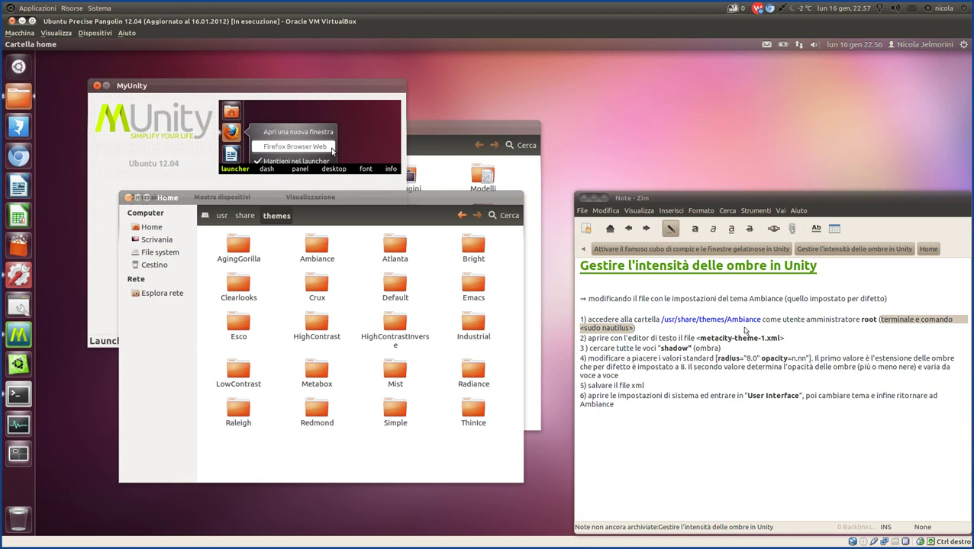
pyautogui.click(317, 248)
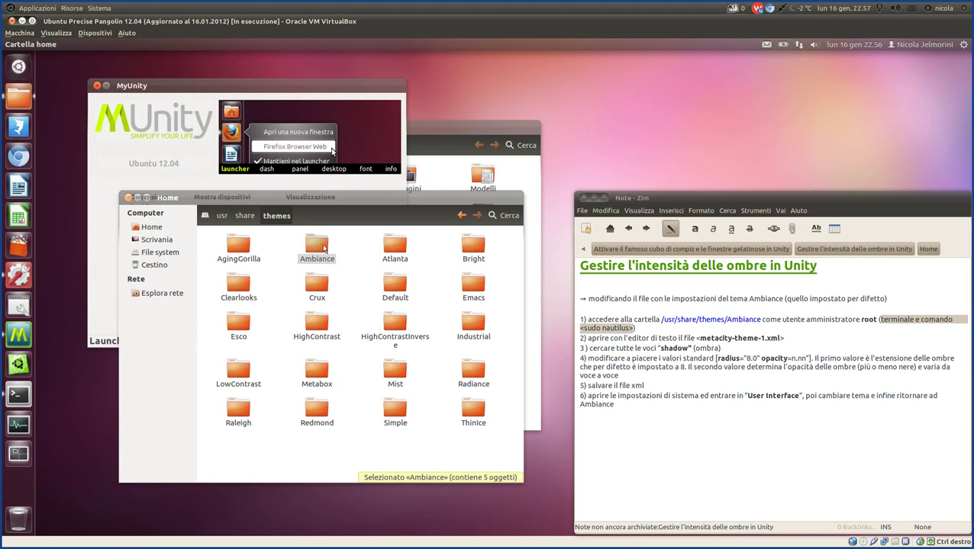
pyautogui.doubleClick(323, 248)
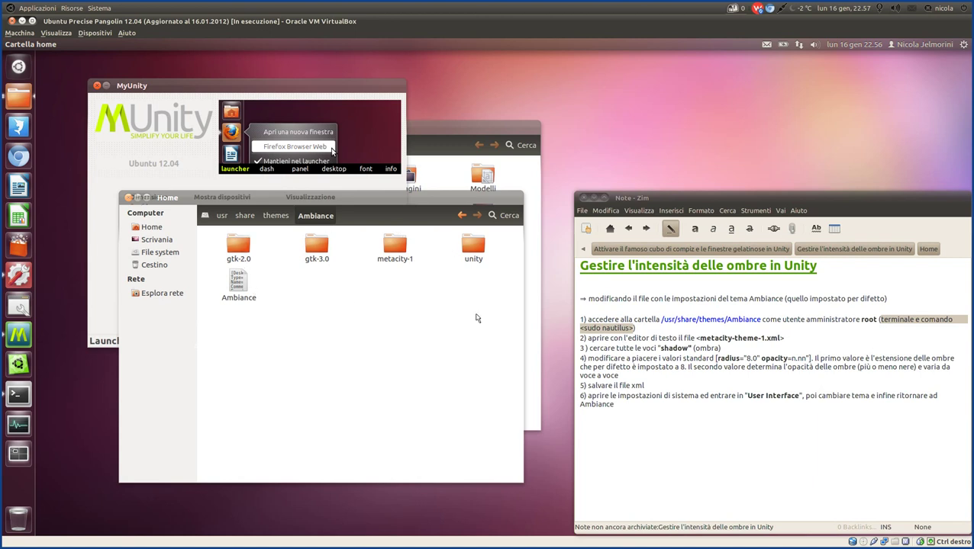
# Step: Point out the contents of the Ambiance folder and read the note's step 2 on opening metacity-theme-1.xml with the text editor
pyautogui.moveTo(500, 313); pyautogui.dragTo(226, 239)
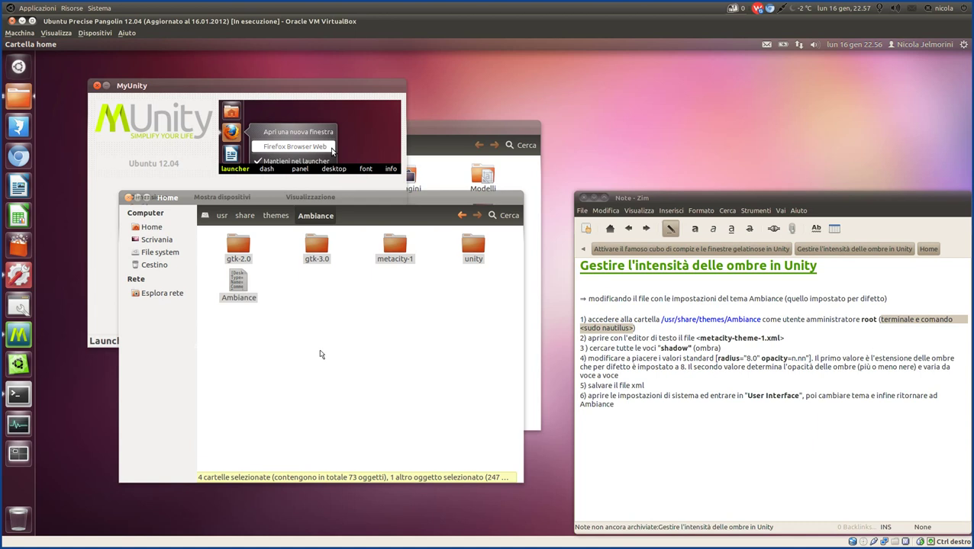
pyautogui.moveTo(343, 195); pyautogui.dragTo(339, 209)
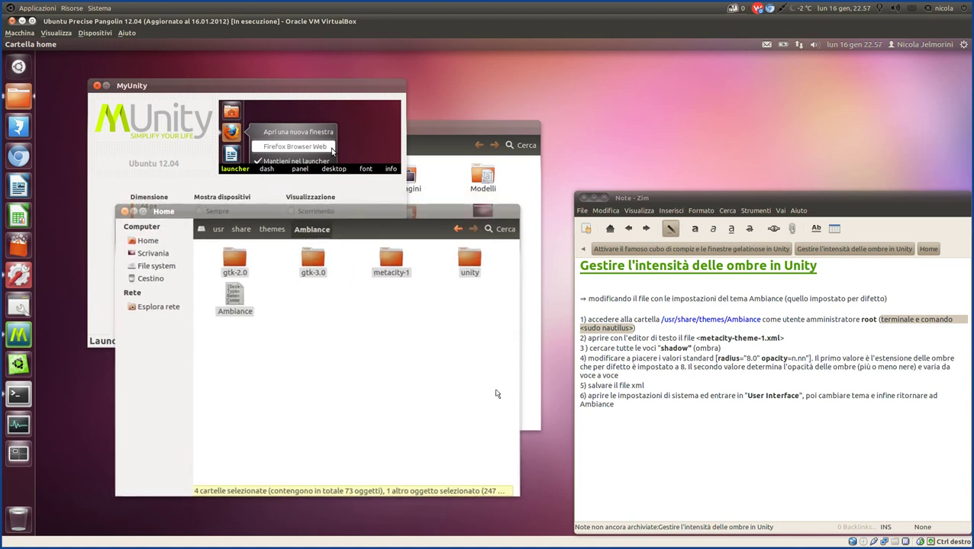
pyautogui.click(665, 333)
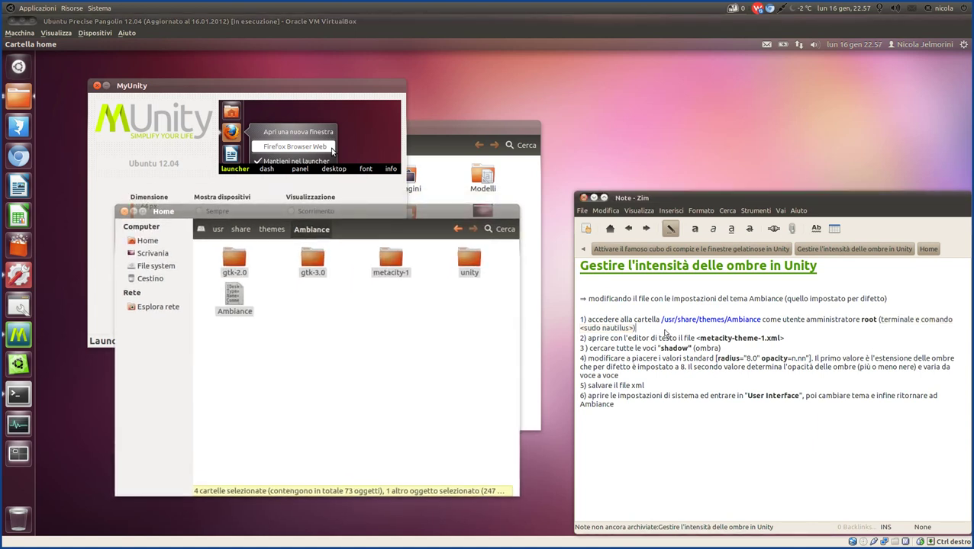
pyautogui.click(438, 346)
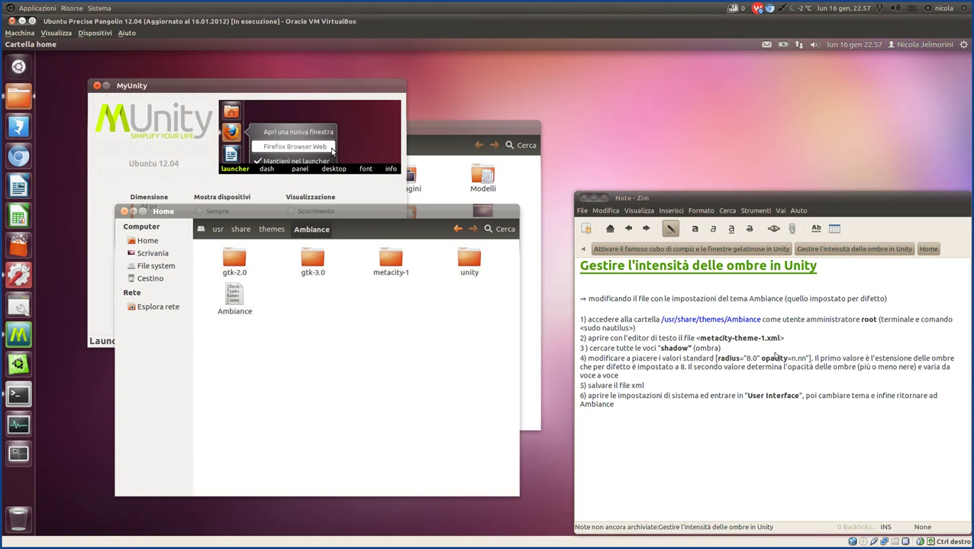
pyautogui.moveTo(786, 338); pyautogui.dragTo(582, 341)
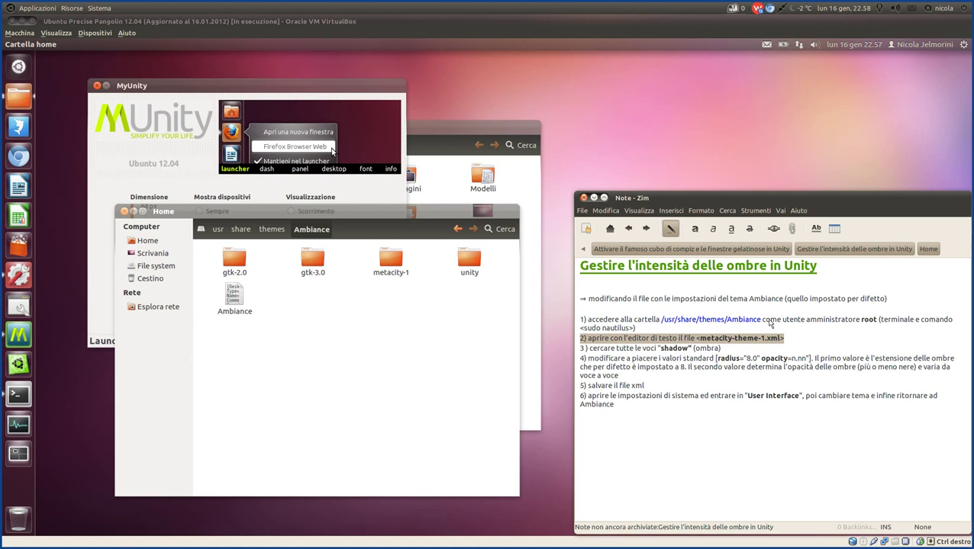
pyautogui.click(607, 340)
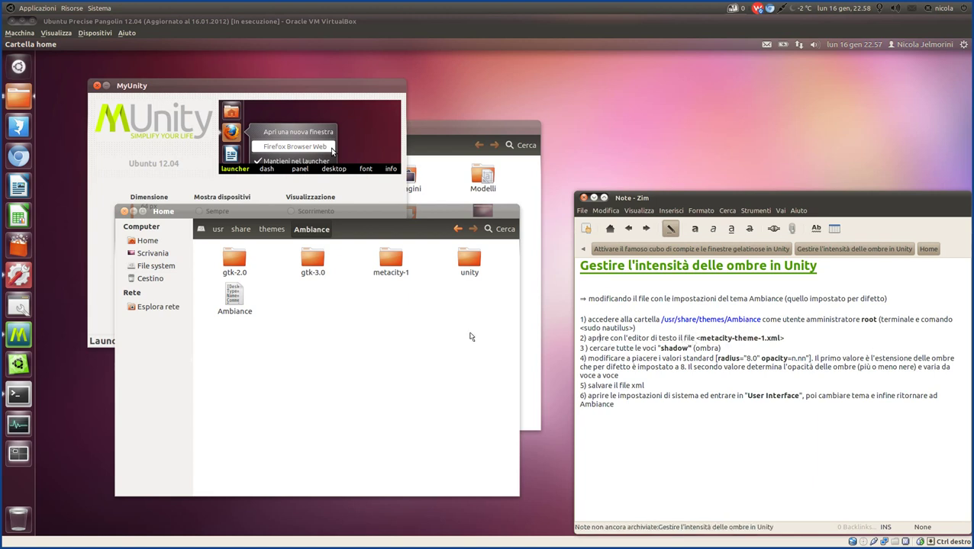
# Step: Open the metacity-1 folder and make a backup copy of metacity-theme-1.xml in the same folder
pyautogui.click(388, 258)
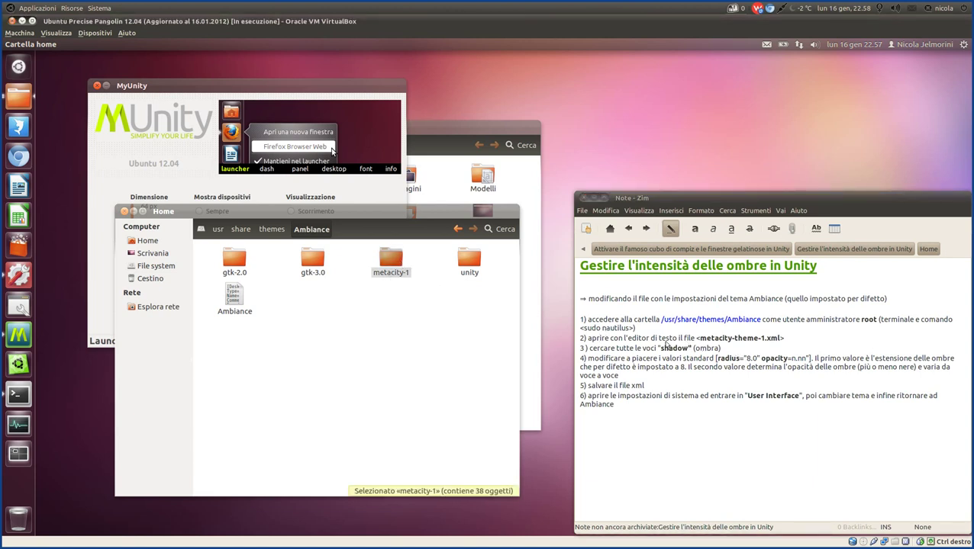
pyautogui.doubleClick(386, 261)
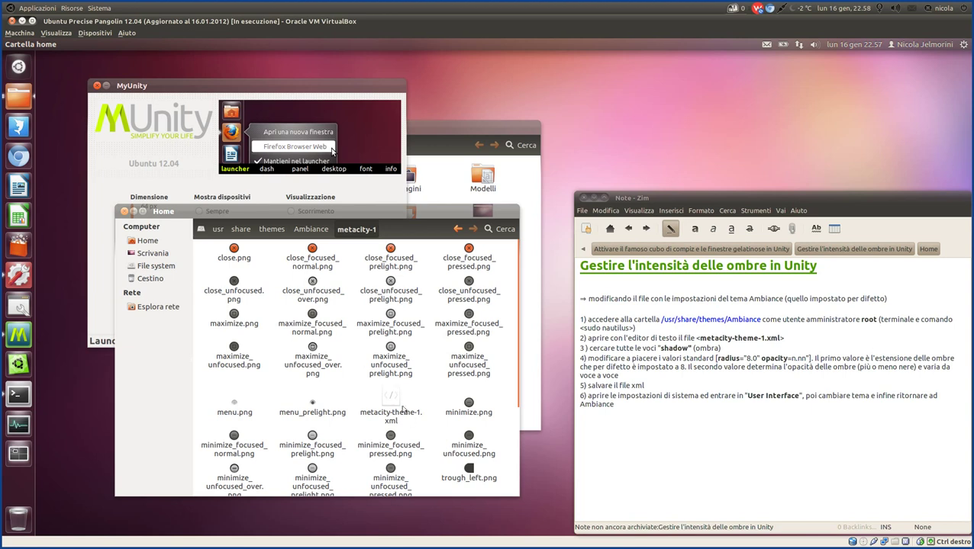
pyautogui.scroll(-3, 392, 402)
pyautogui.click(392, 319)
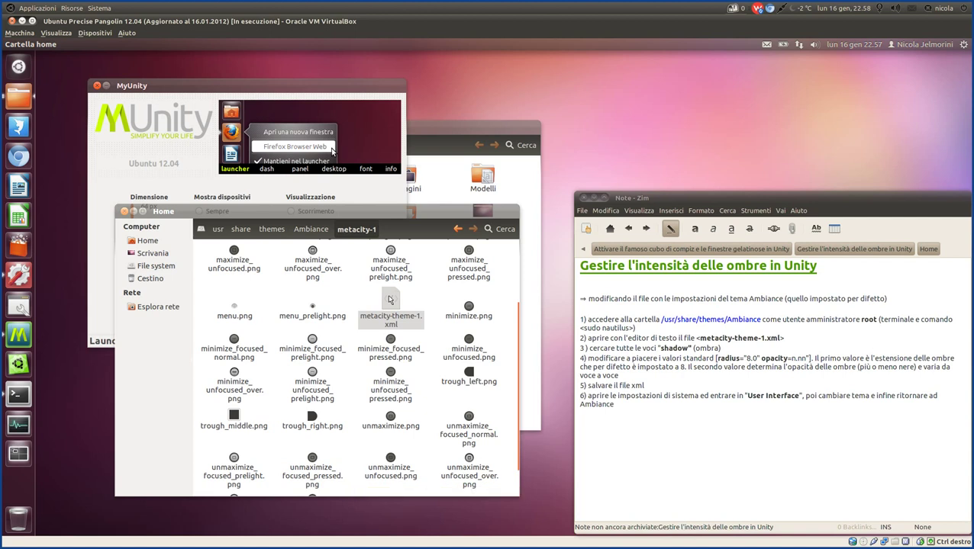
pyautogui.hotkey('ctrl', 'v')
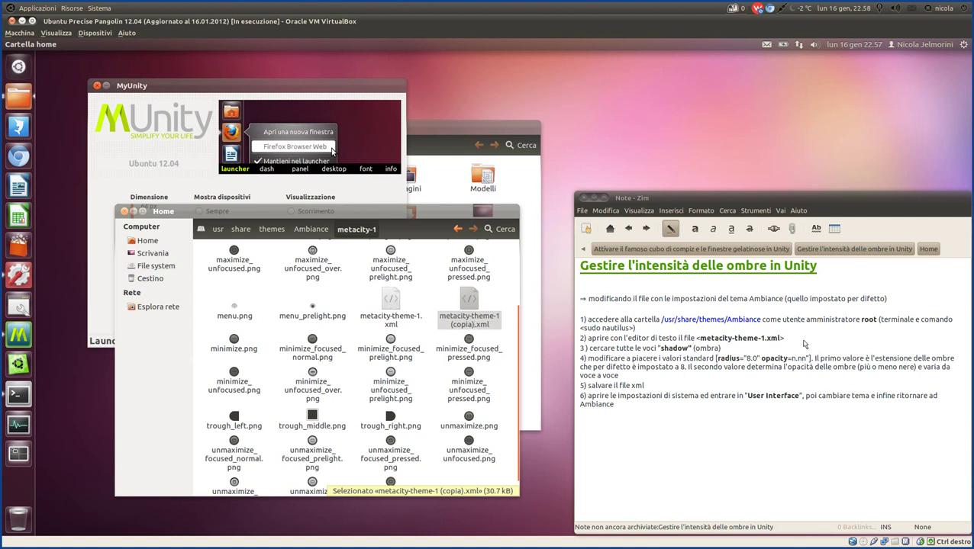
# Step: Highlight step 2 in the note and open the original metacity-theme-1.xml with Text Editor
pyautogui.click(712, 338)
pyautogui.moveTo(636, 328); pyautogui.dragTo(583, 340)
pyautogui.moveTo(781, 338); pyautogui.dragTo(540, 337)
pyautogui.click(390, 301)
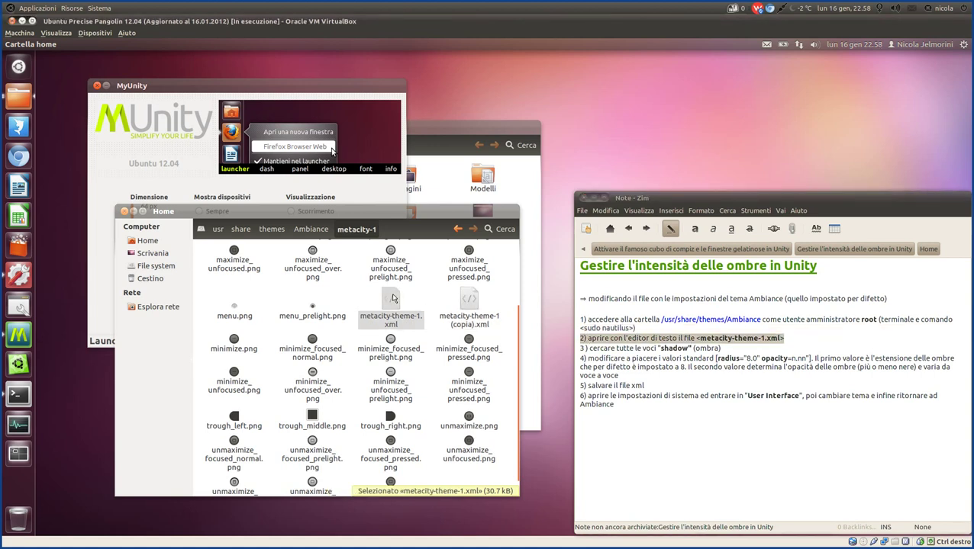
pyautogui.rightClick(394, 298)
pyautogui.moveTo(406, 314)
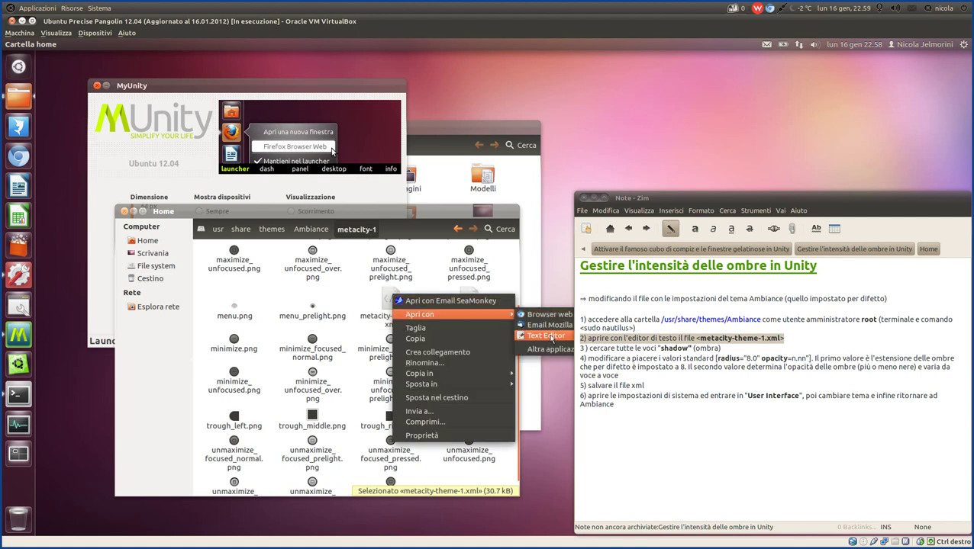
pyautogui.click(551, 336)
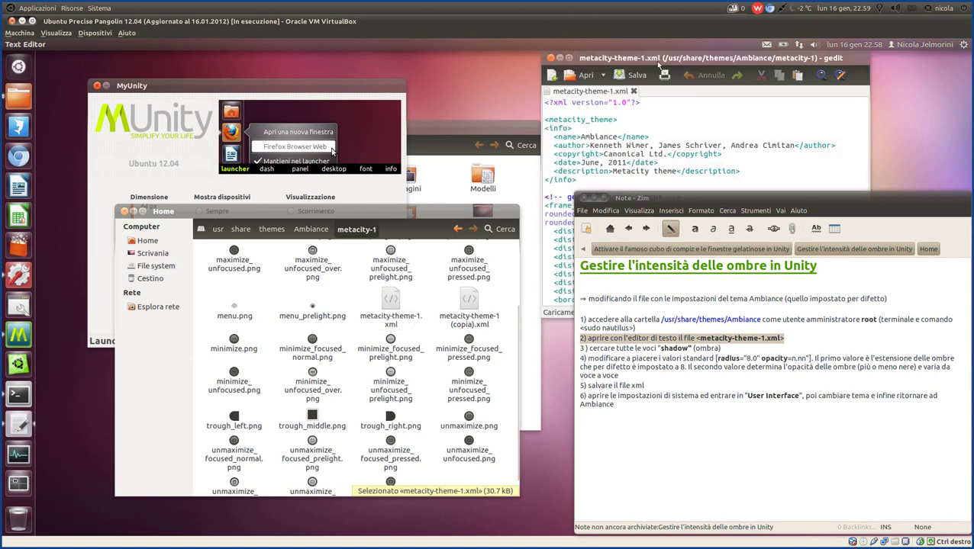
# Step: Dismiss the problem report, enlarge the XML editor window and arrange it beside the file manager, with the note lowered beneath the folder view
pyautogui.moveTo(661, 58); pyautogui.dragTo(143, 58)
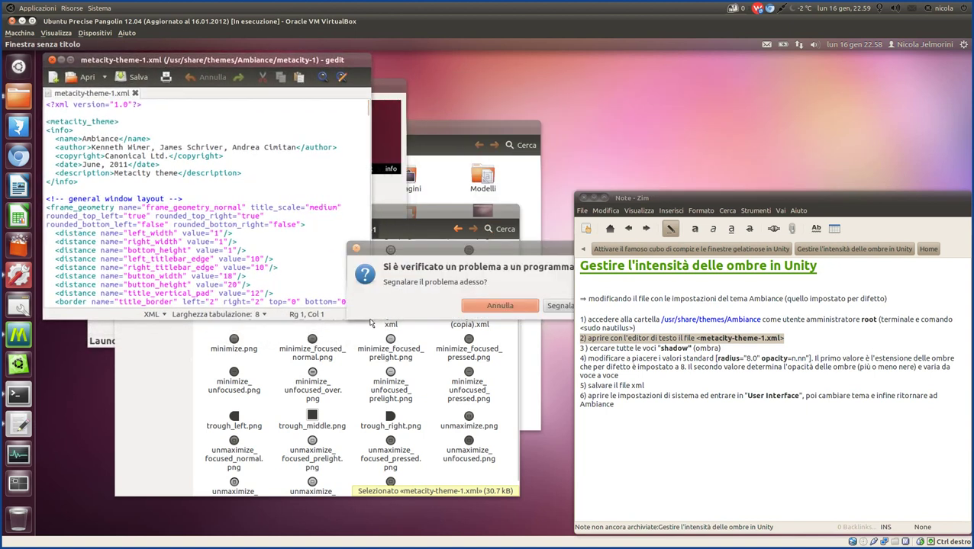
pyautogui.click(504, 305)
pyautogui.moveTo(372, 324); pyautogui.dragTo(473, 442)
pyautogui.moveTo(490, 217); pyautogui.dragTo(921, 66)
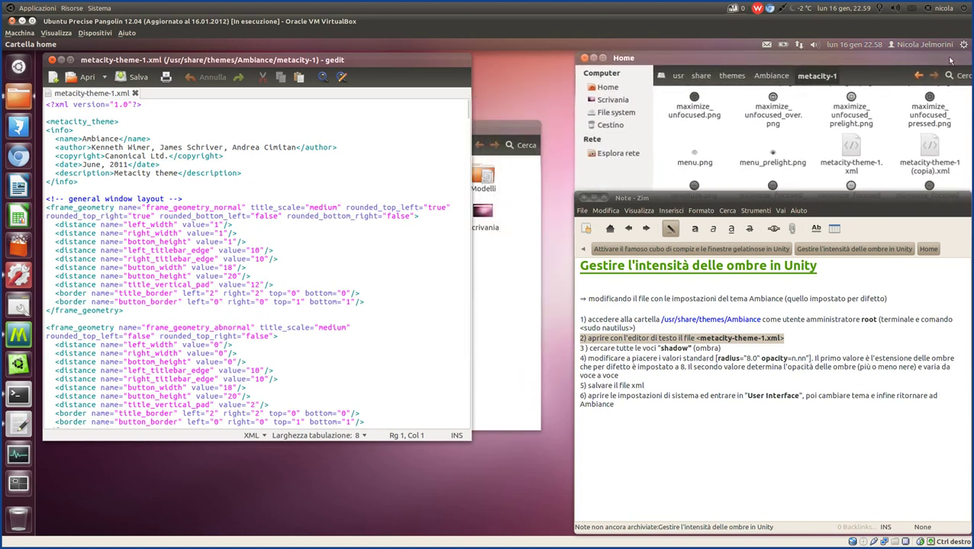
pyautogui.moveTo(786, 198); pyautogui.dragTo(785, 320)
pyautogui.moveTo(791, 59); pyautogui.dragTo(780, 61)
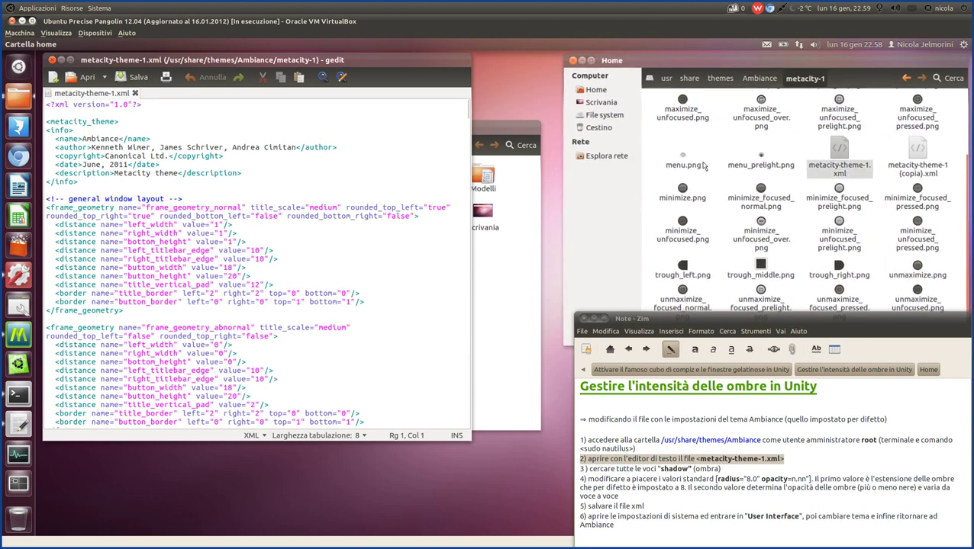
pyautogui.moveTo(184, 64); pyautogui.dragTo(203, 78)
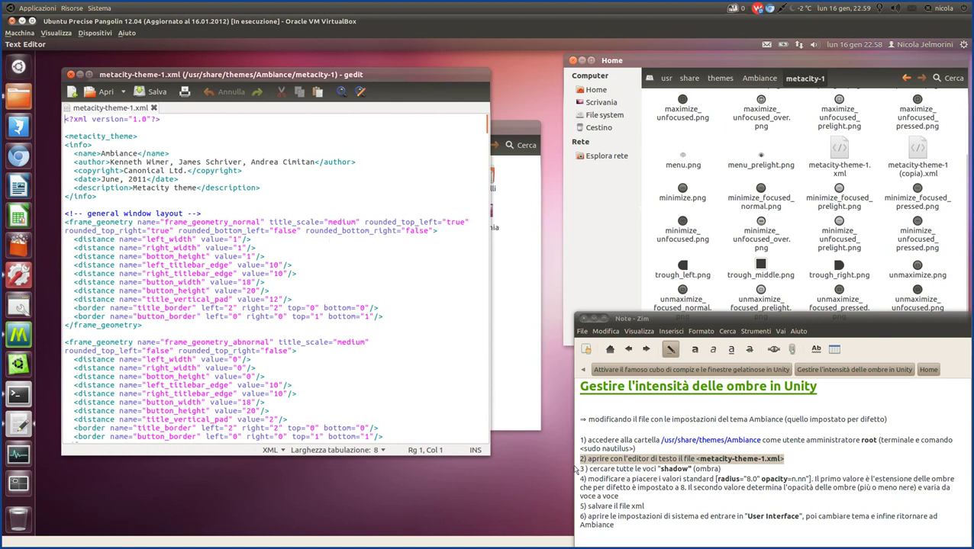
# Step: Highlight the word "shadow" in the note's step 3 and search metacity-theme-1.xml for "shadow"
pyautogui.click(329, 266)
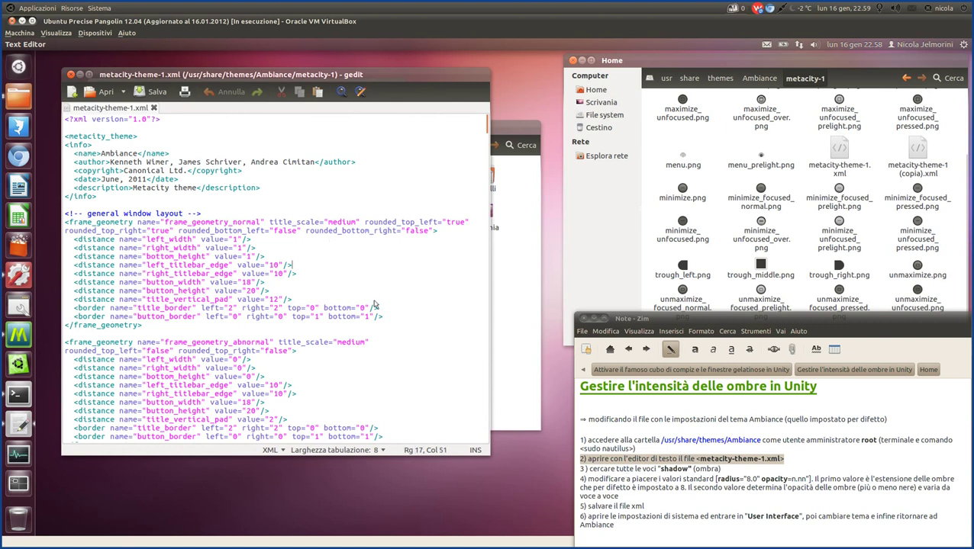
pyautogui.doubleClick(676, 470)
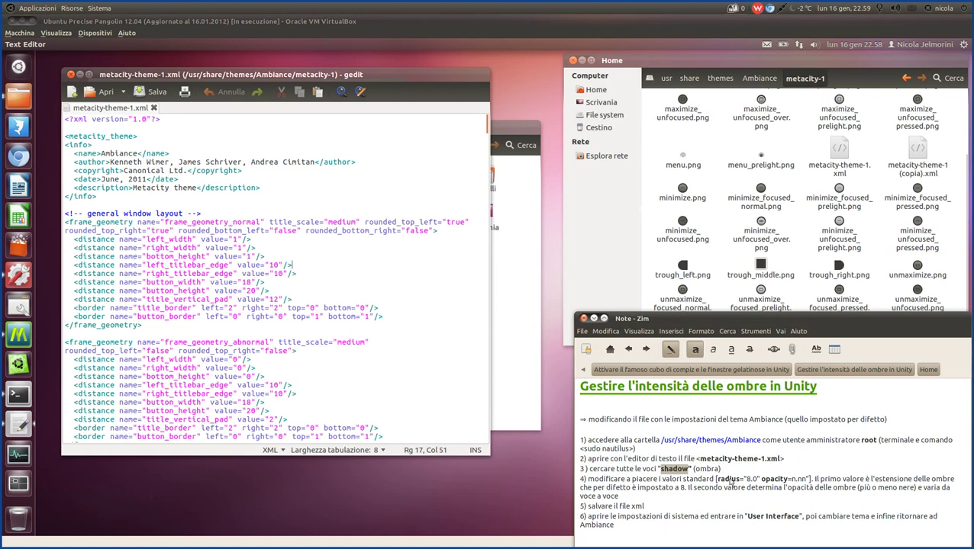
pyautogui.click(320, 130)
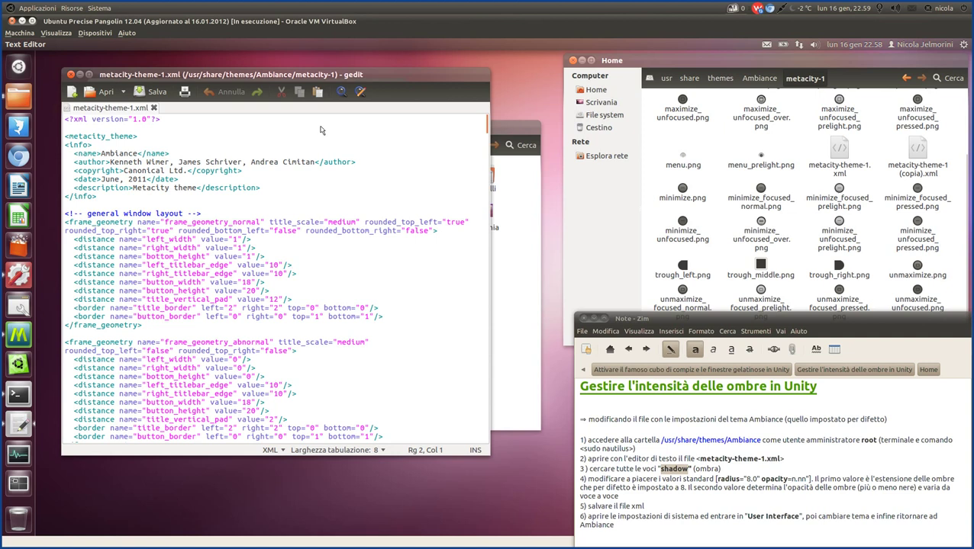
pyautogui.hotkey('ctrl', 'f')
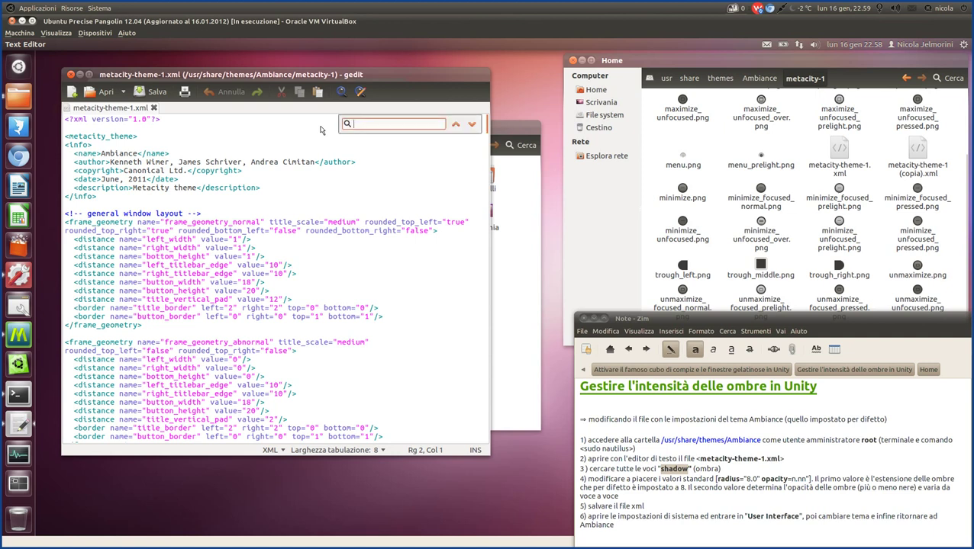
pyautogui.write('shadow')
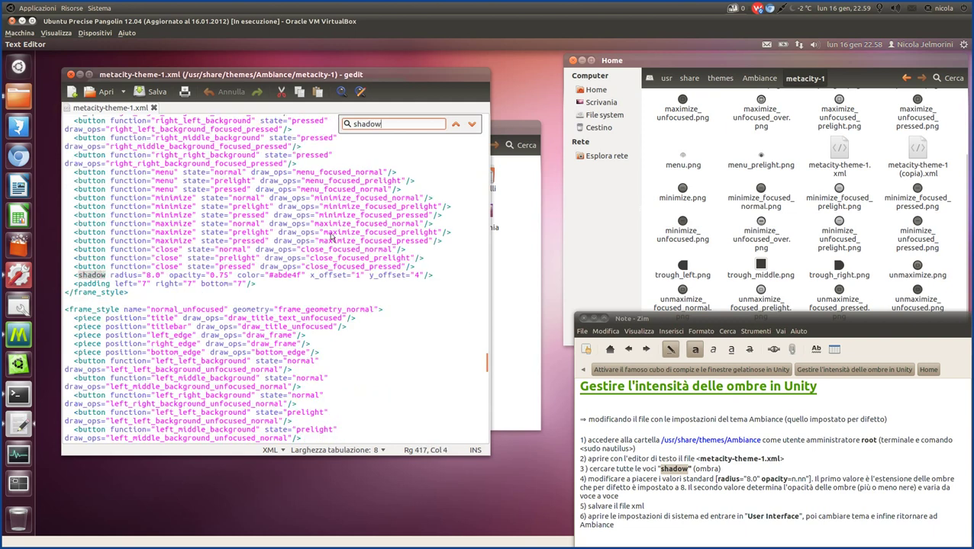
# Step: Highlight the radius and opacity wording in step 4 of the note
pyautogui.click(79, 281)
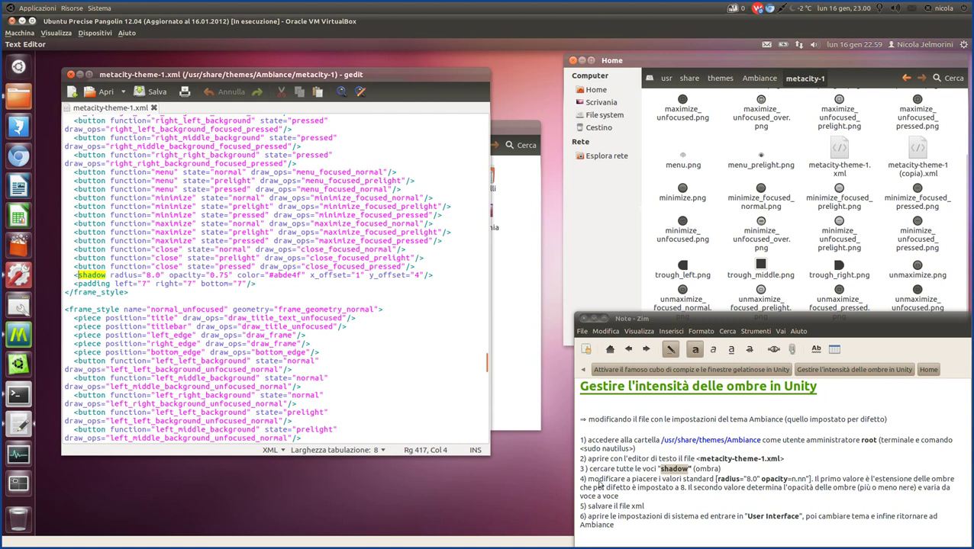
pyautogui.moveTo(589, 484); pyautogui.dragTo(762, 485)
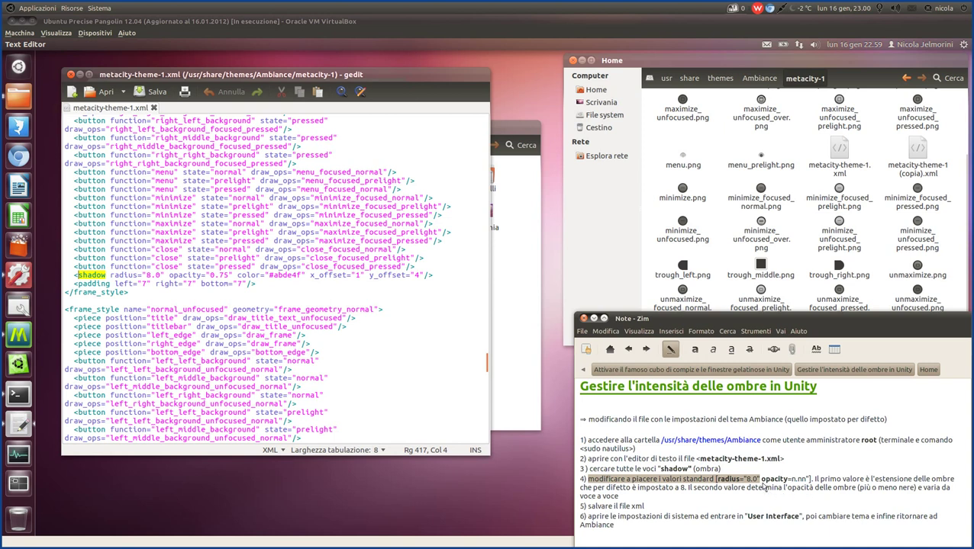
pyautogui.moveTo(760, 481); pyautogui.dragTo(800, 481)
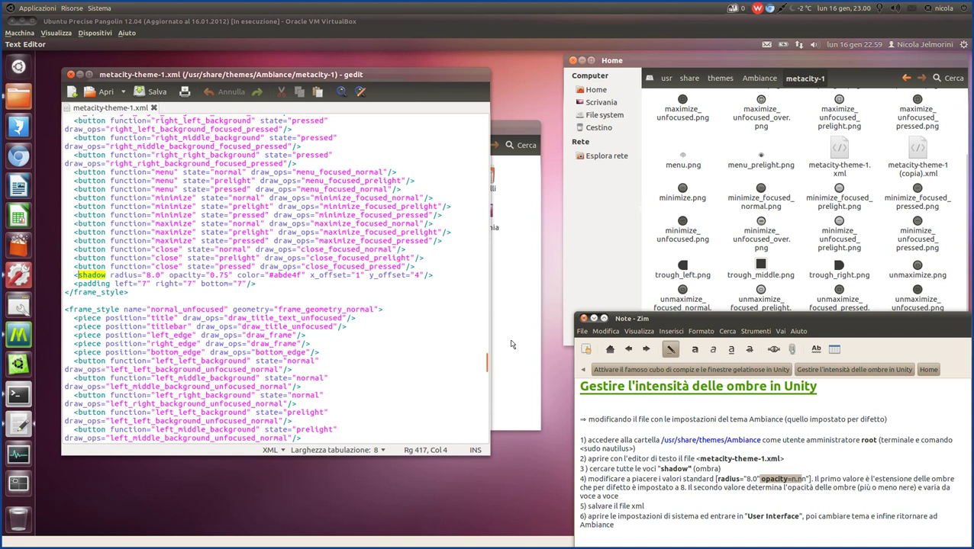
# Step: Set the shadow radius of the normal focused frame style to 28.0 in metacity-theme-1.xml
pyautogui.click(110, 279)
pyautogui.click(147, 275)
pyautogui.hotkey('shift', 'Down')
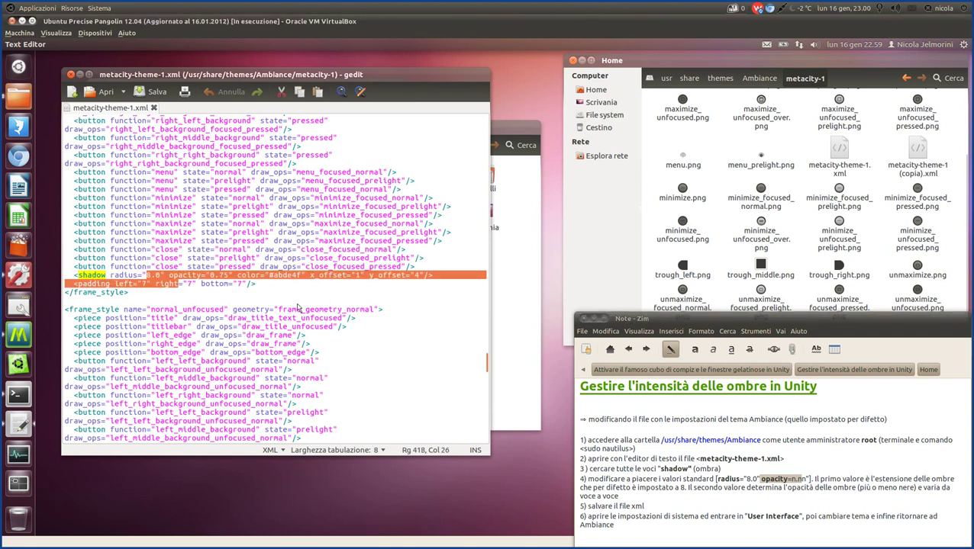
pyautogui.click(151, 283)
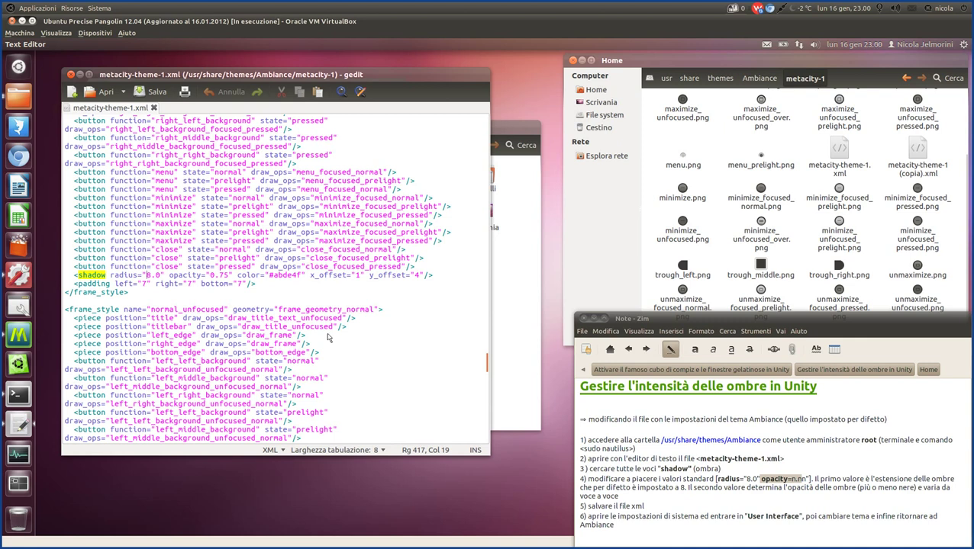
pyautogui.write('2')
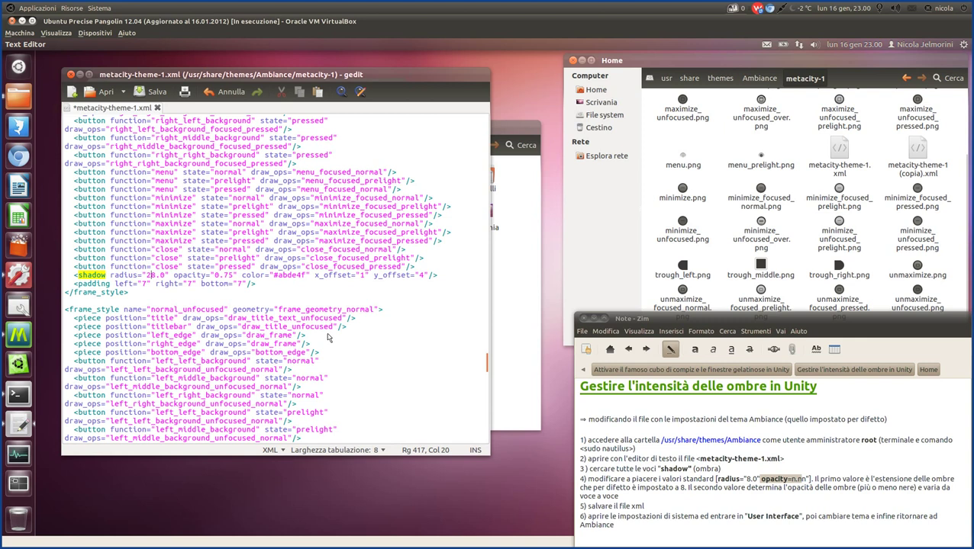
pyautogui.click(216, 276)
pyautogui.click(807, 479)
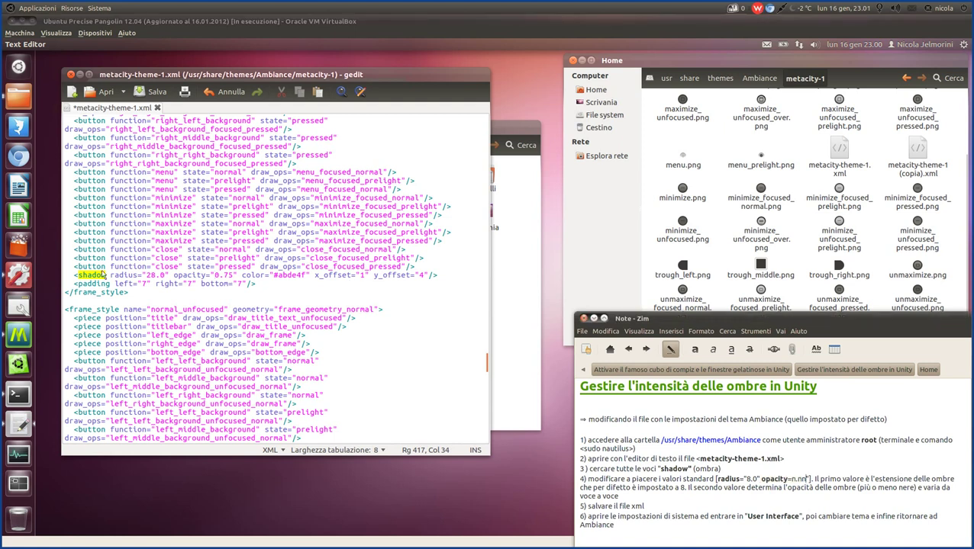
pyautogui.click(129, 280)
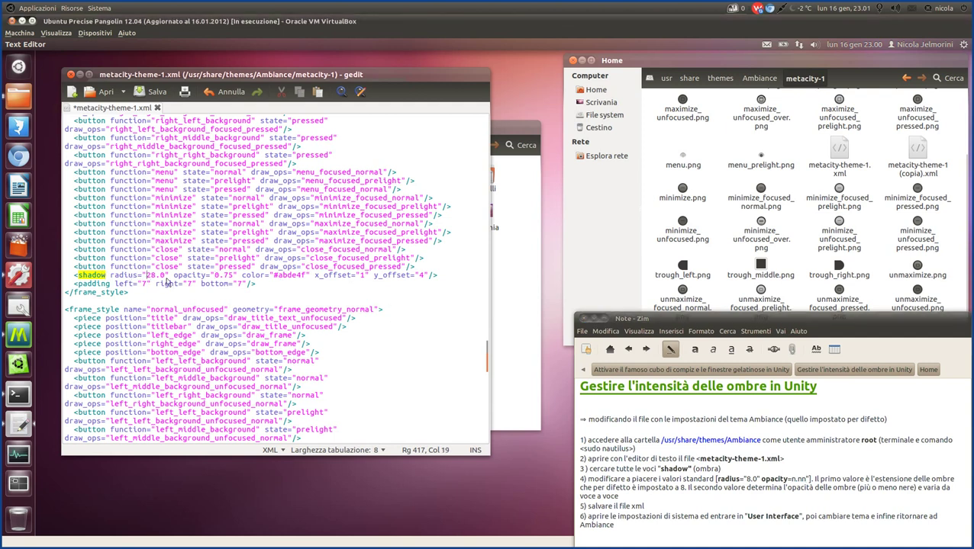
pyautogui.write('2')
# Step: Find the next shadow entry and set the normal_unfocused frame style's shadow radius to 28.0
pyautogui.hotkey('ctrl', 'g')
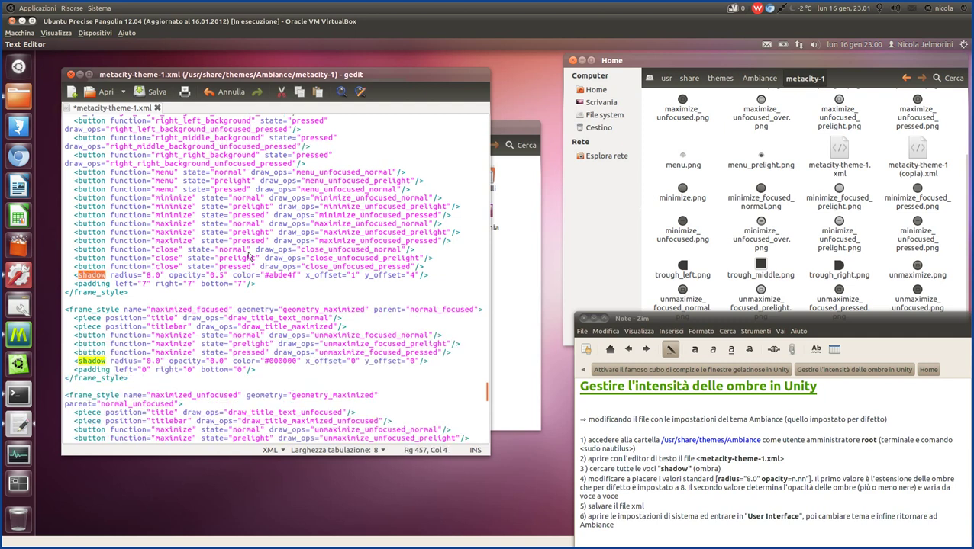
pyautogui.click(147, 277)
pyautogui.write('2')
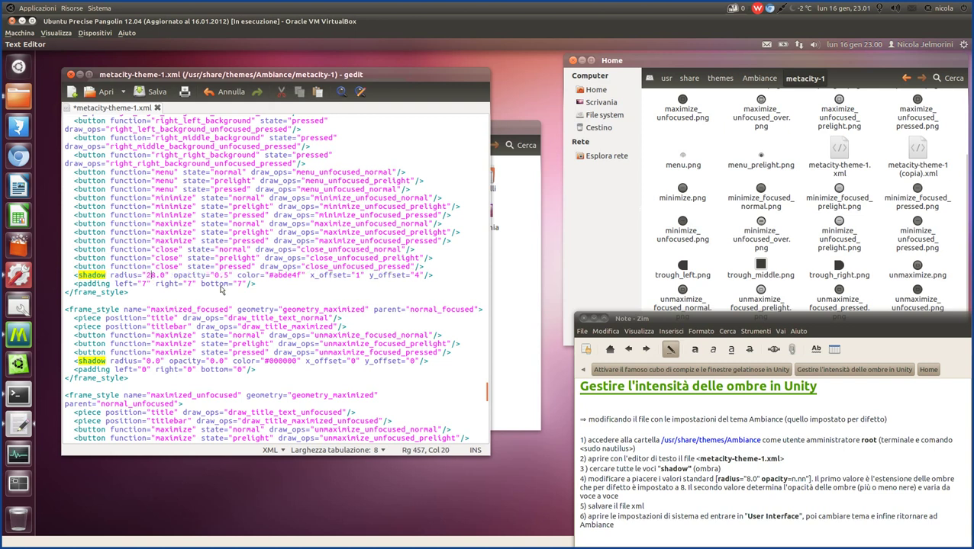
# Step: Skip the maximized styles' shadow entries and set the shadow radius to 28.0 in the utility_focused and utility_unfocused frame styles
pyautogui.hotkey('ctrl', 'g')
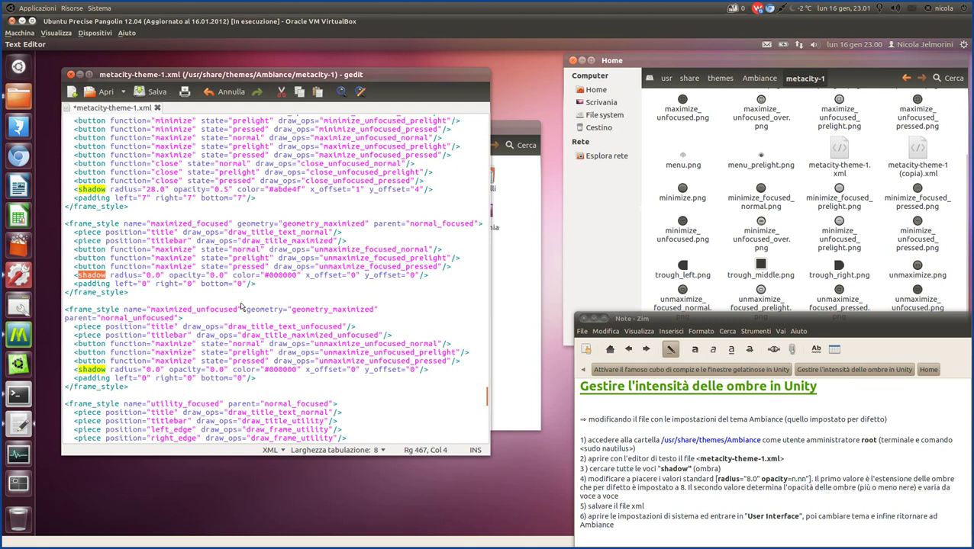
pyautogui.press('Down')
pyautogui.press('Down')
pyautogui.press('Down')
pyautogui.press('Down')
pyautogui.press('Down')
pyautogui.press('Down')
pyautogui.press('Down')
pyautogui.press('Down')
pyautogui.press('Down')
pyautogui.press('Down')
pyautogui.press('Down')
pyautogui.press('Down')
pyautogui.press('Down')
pyautogui.press('Down')
pyautogui.press('Down')
pyautogui.press('Down')
pyautogui.press('Down')
pyautogui.press('Down')
pyautogui.press('Down')
pyautogui.press('Down')
pyautogui.press('Down')
pyautogui.press('Down')
pyautogui.press('Down')
pyautogui.press('Down')
pyautogui.press('Down')
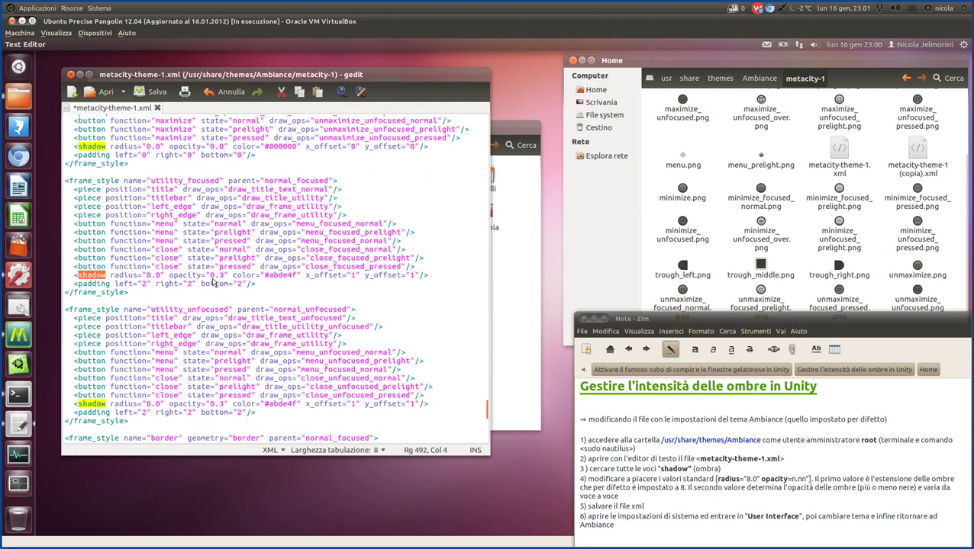
pyautogui.click(147, 277)
pyautogui.write('2')
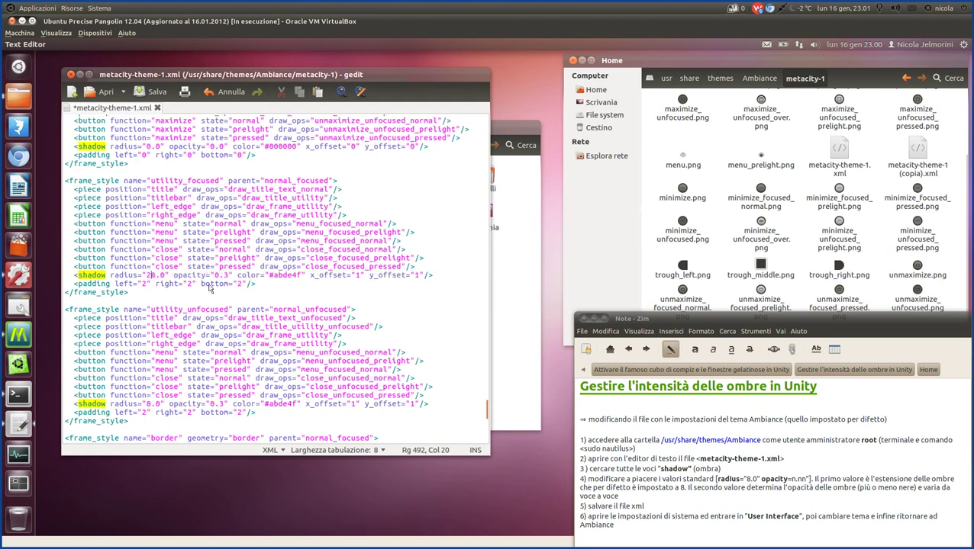
pyautogui.hotkey('ctrl', 'g')
pyautogui.click(148, 278)
pyautogui.write('2')
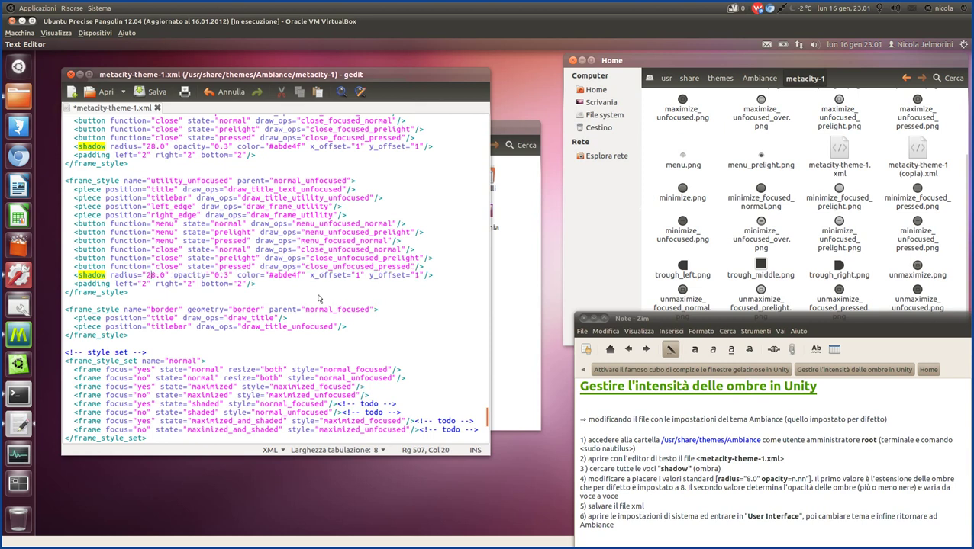
# Step: Go through the shadow entries again from the first one to check the edited radius values
pyautogui.hotkey('ctrl', 'g')
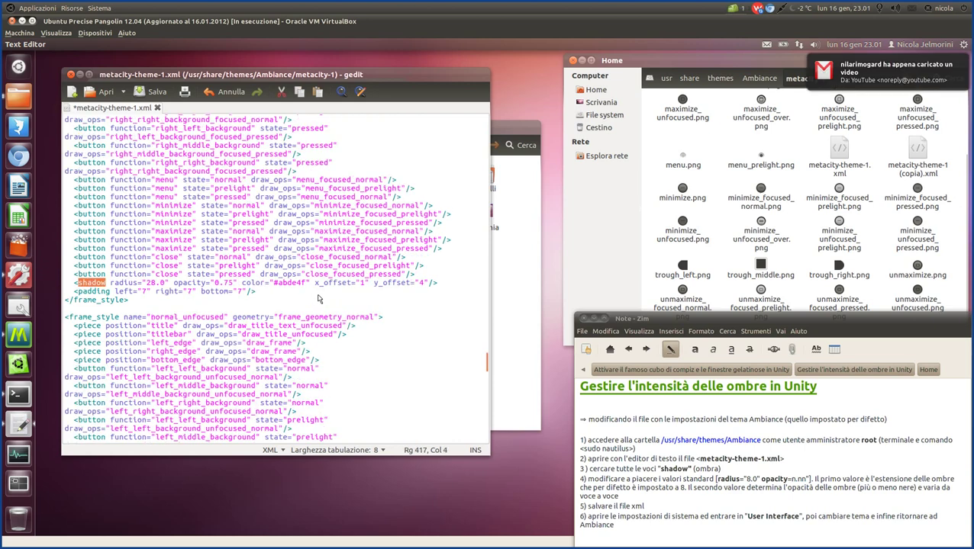
pyautogui.hotkey('ctrl', 'g')
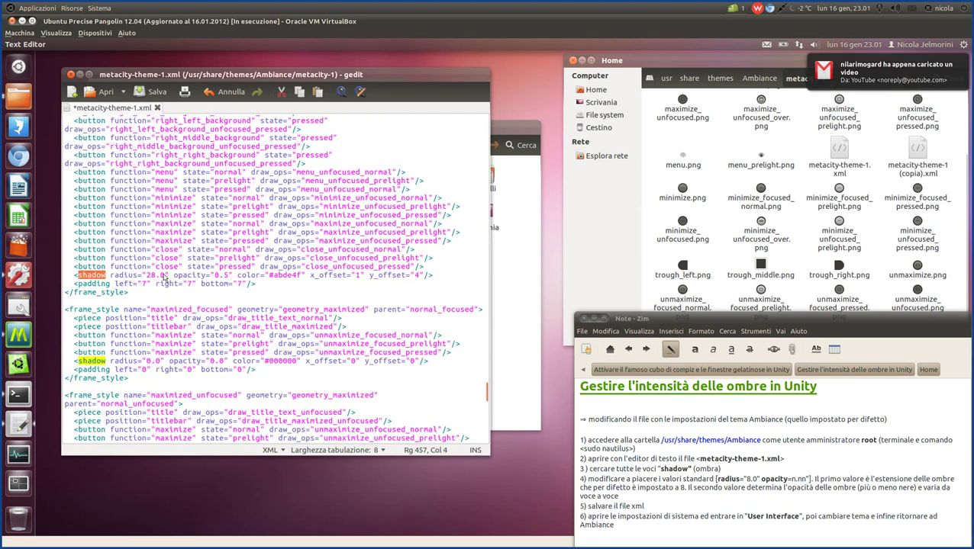
pyautogui.hotkey('ctrl', 'g')
pyautogui.hotkey('ctrl', 'g')
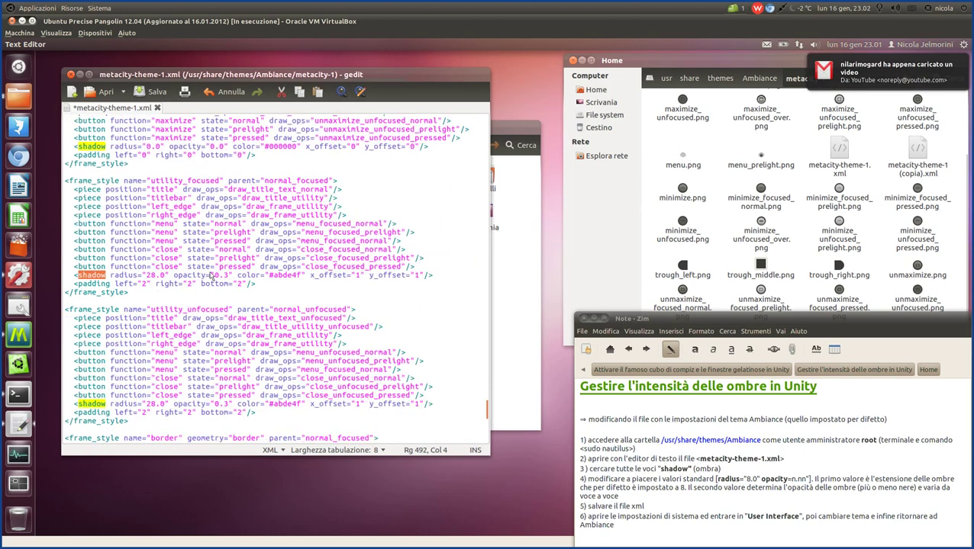
pyautogui.hotkey('ctrl', 'g')
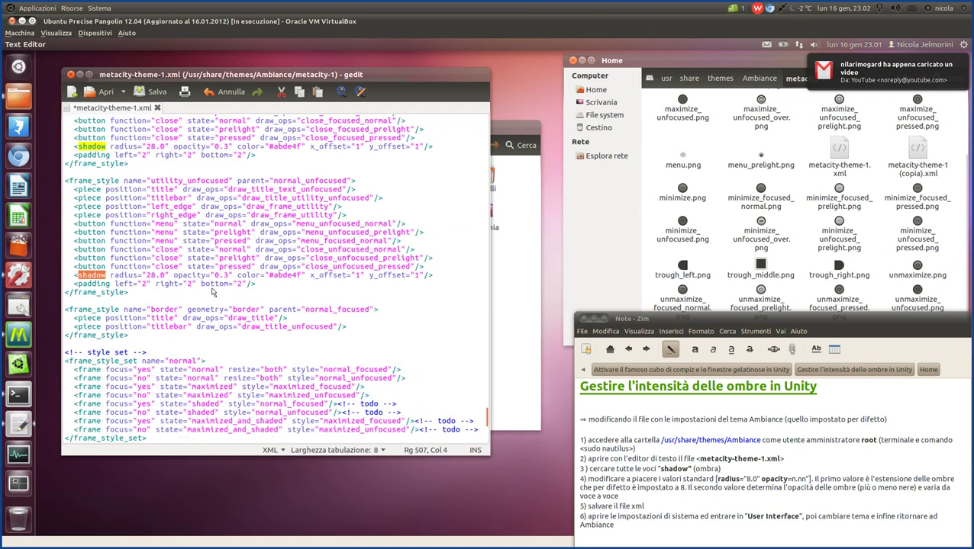
# Step: Save metacity-theme-1.xml, minimize the editor and select the file's backup copy in the metacity-1 folder
pyautogui.click(148, 91)
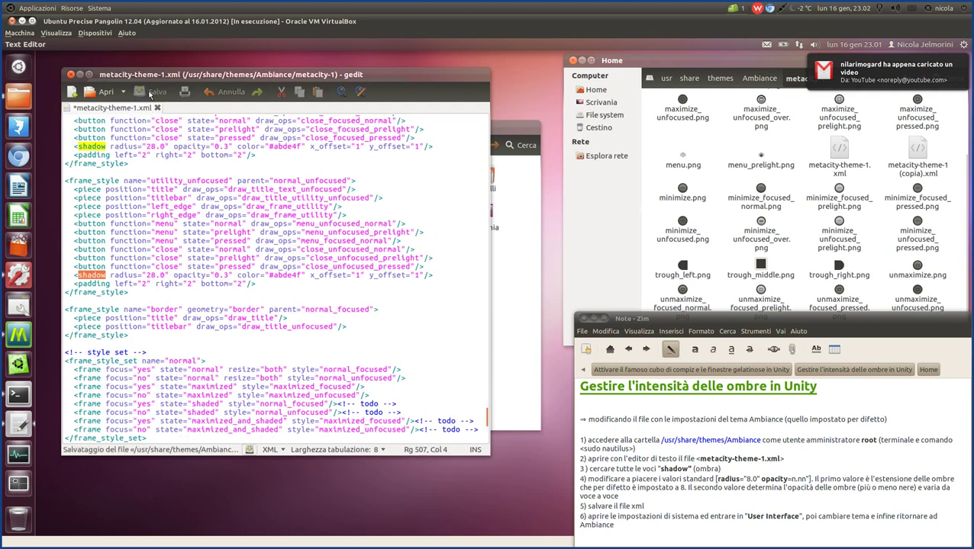
pyautogui.click(80, 74)
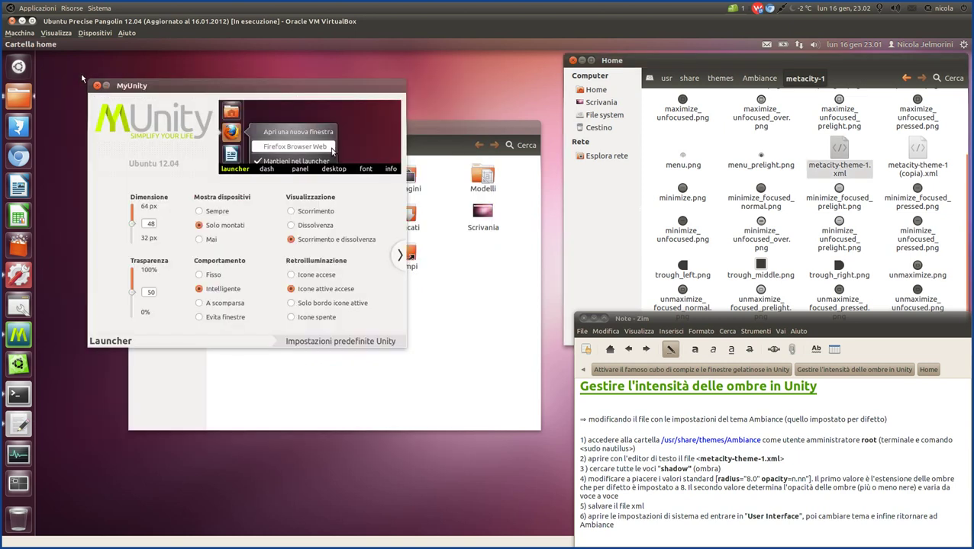
pyautogui.click(810, 143)
pyautogui.click(843, 147)
pyautogui.click(912, 151)
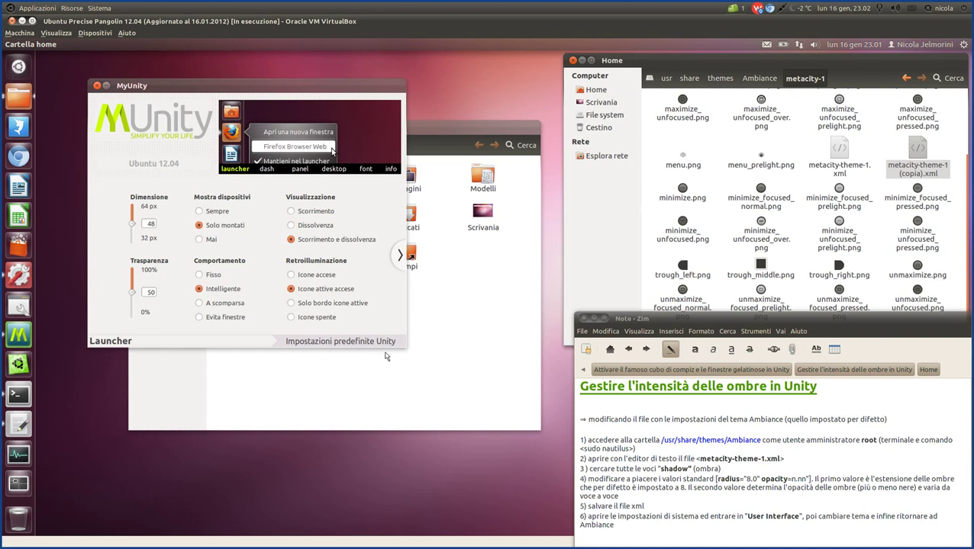
# Step: Open the User Interface page of the system settings and highlight step 6 in the note
pyautogui.click(20, 277)
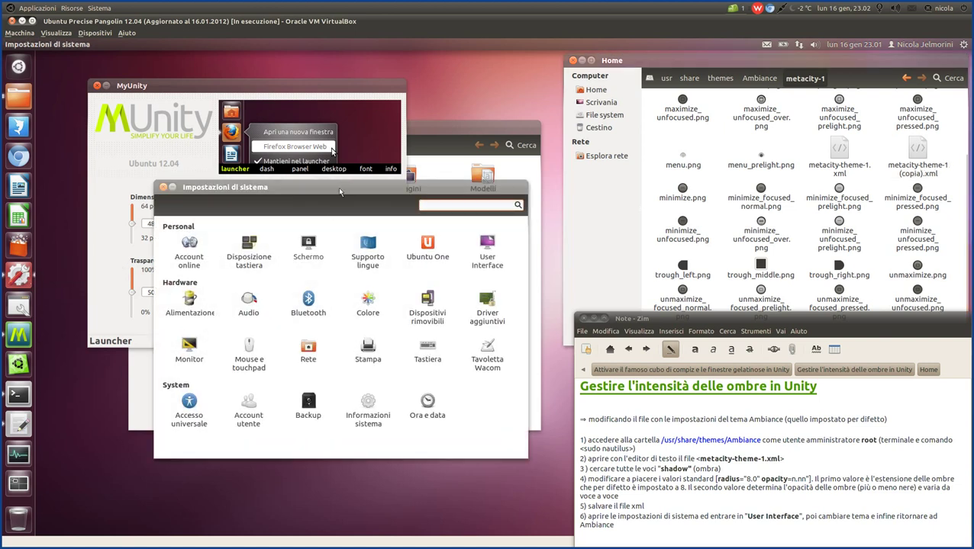
pyautogui.moveTo(338, 187); pyautogui.dragTo(344, 218)
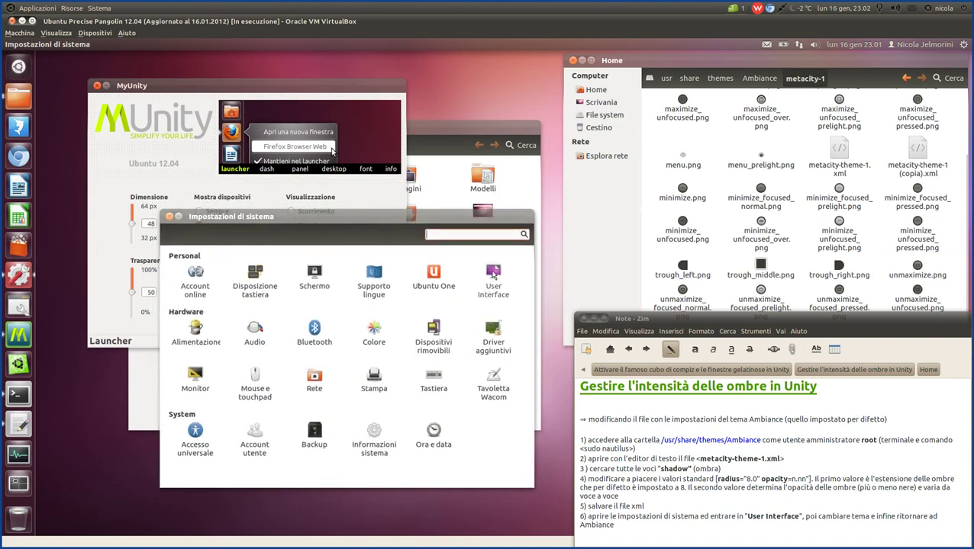
pyautogui.click(493, 273)
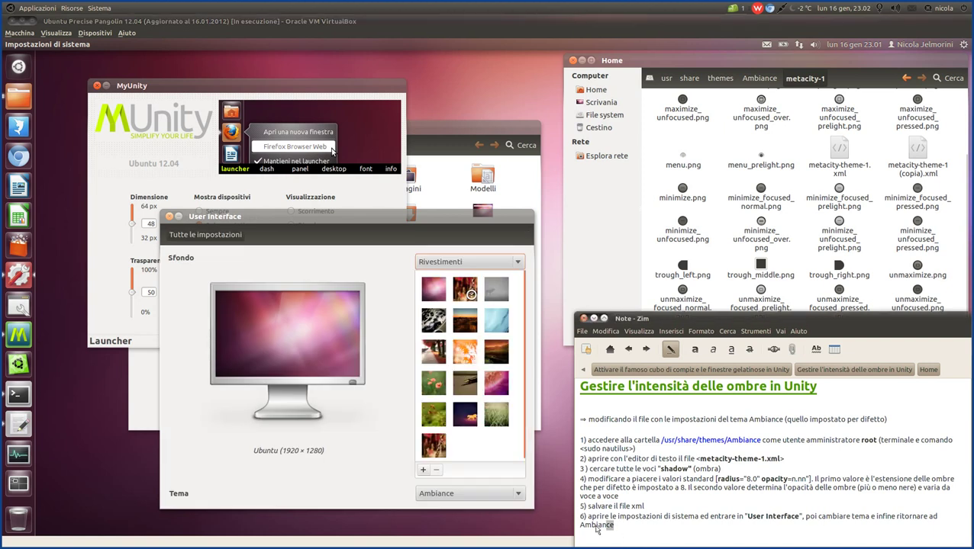
pyautogui.tripleClick(577, 521)
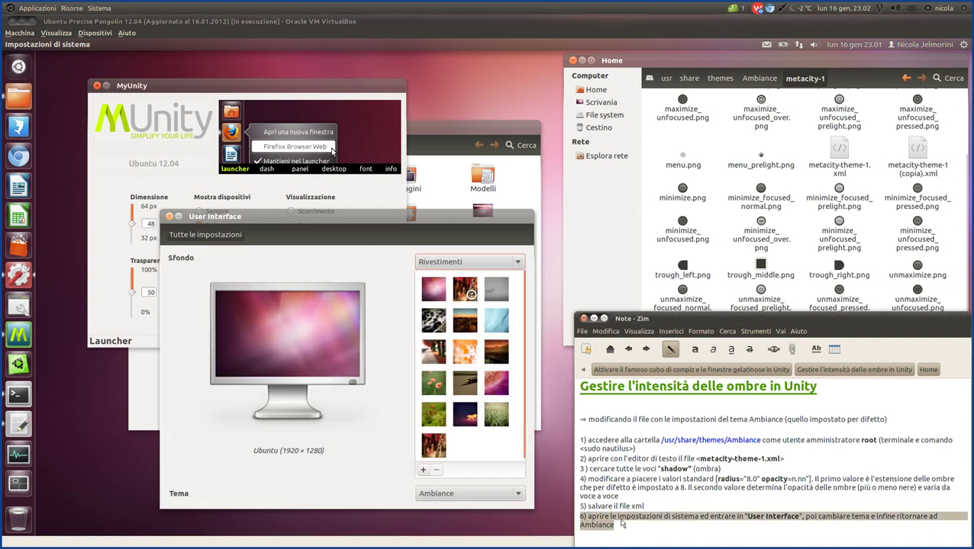
# Step: Switch the desktop theme to Radiance and back to Ambiance to reload the edited theme
pyautogui.click(472, 496)
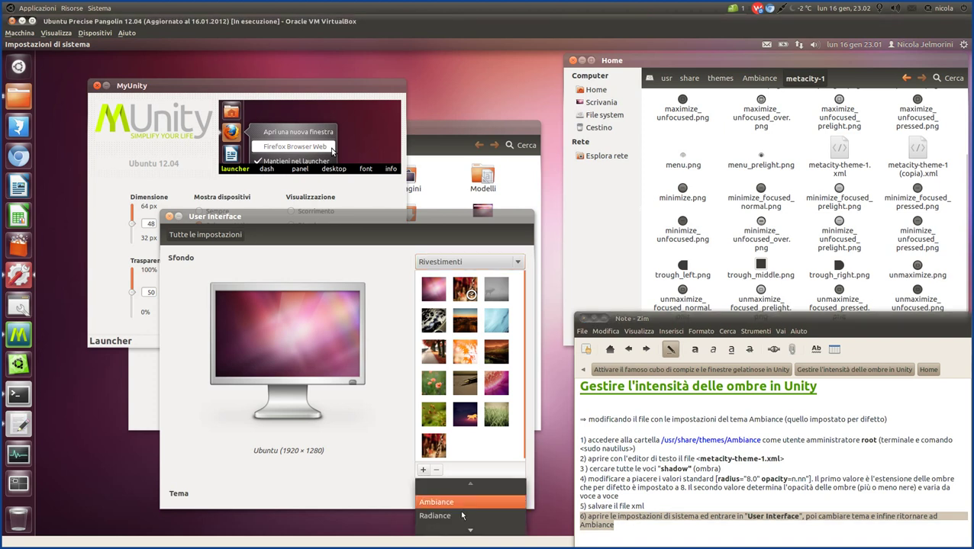
pyautogui.click(460, 516)
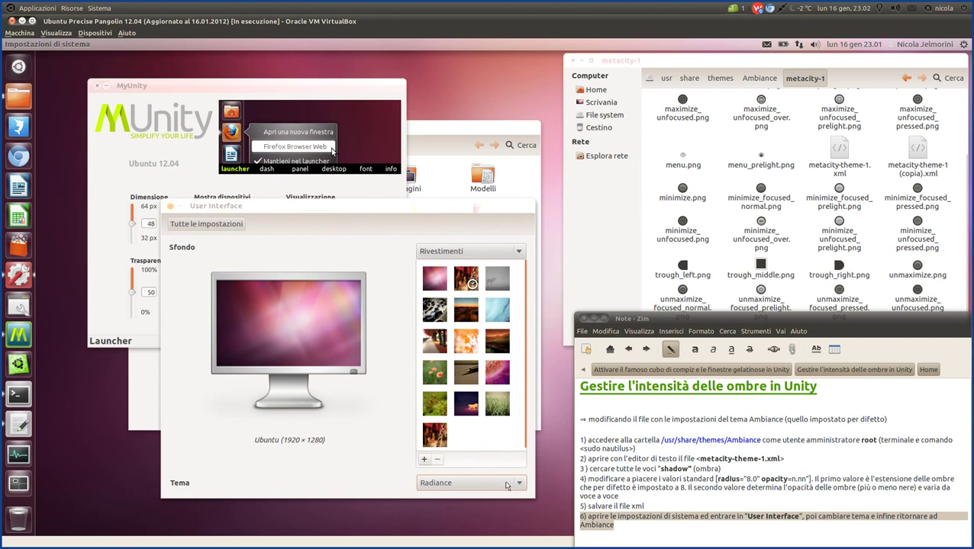
pyautogui.click(505, 485)
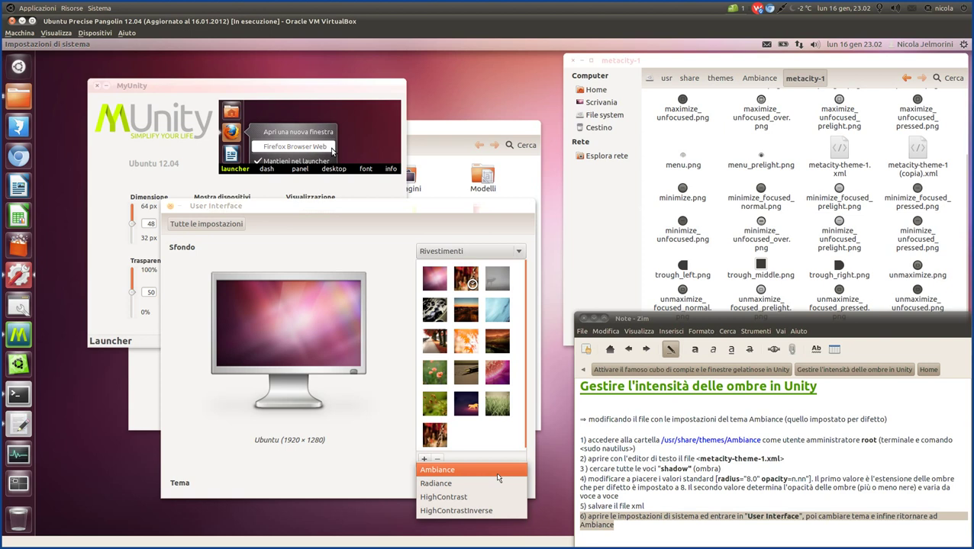
pyautogui.click(498, 470)
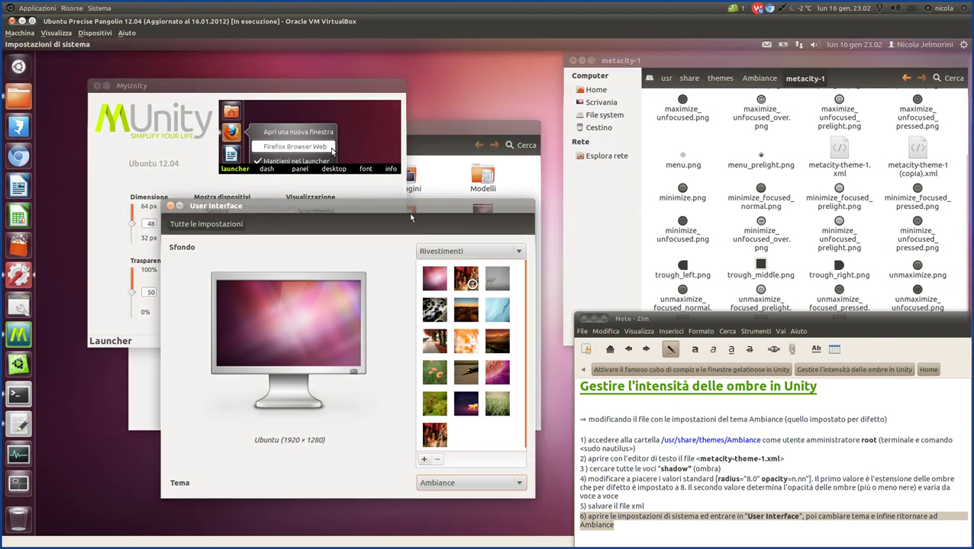
# Step: Move the User Interface and MyUnity windows around the desktop to examine their shadows
pyautogui.moveTo(411, 218); pyautogui.dragTo(324, 98)
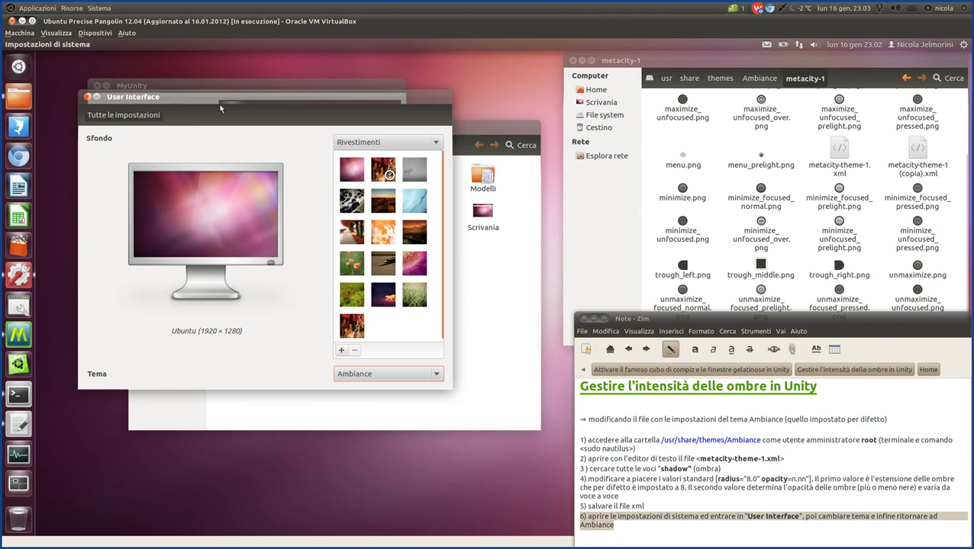
pyautogui.click(221, 84)
pyautogui.moveTo(221, 82); pyautogui.dragTo(248, 101)
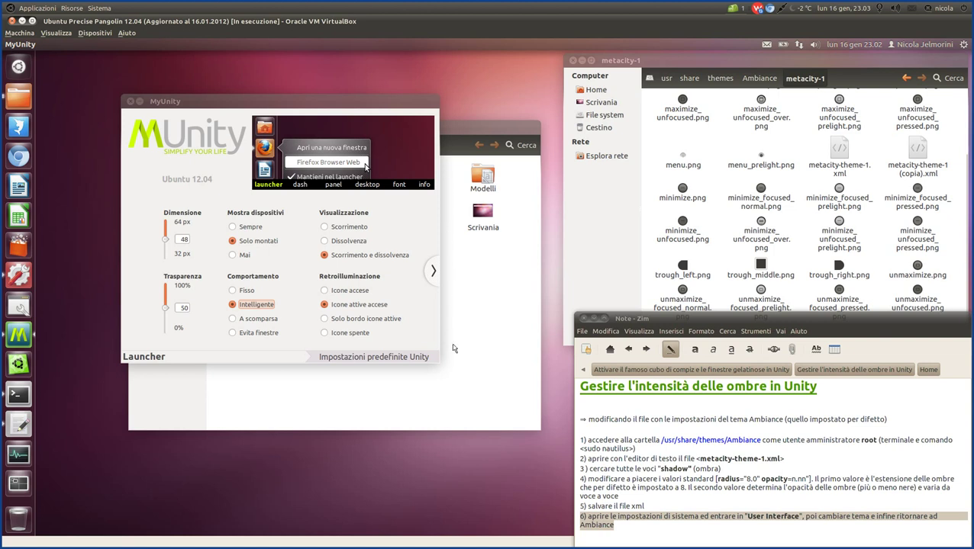
pyautogui.moveTo(333, 107); pyautogui.dragTo(350, 107)
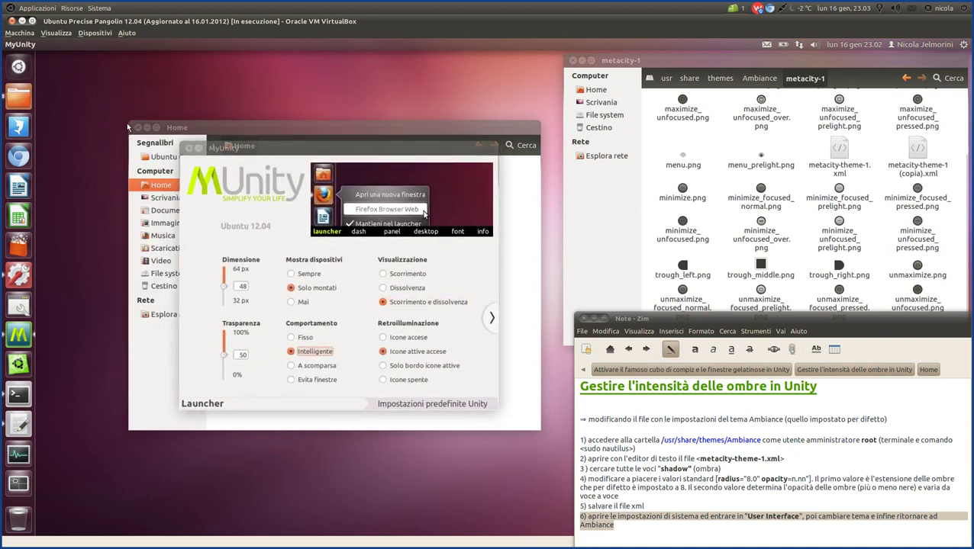
# Step: Enlarge the Home window and place the MyUnity window over it to examine the shadow
pyautogui.moveTo(125, 120); pyautogui.dragTo(84, 86)
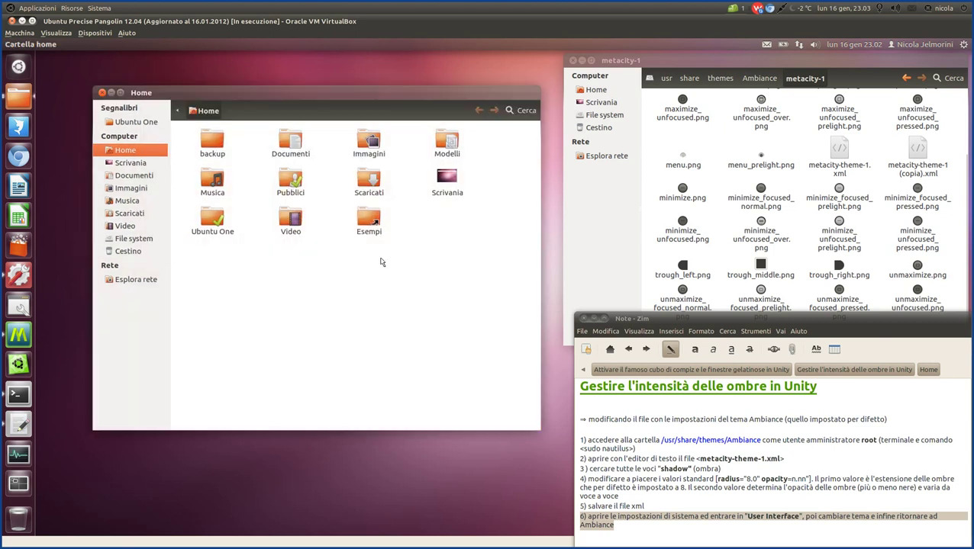
pyautogui.click(20, 333)
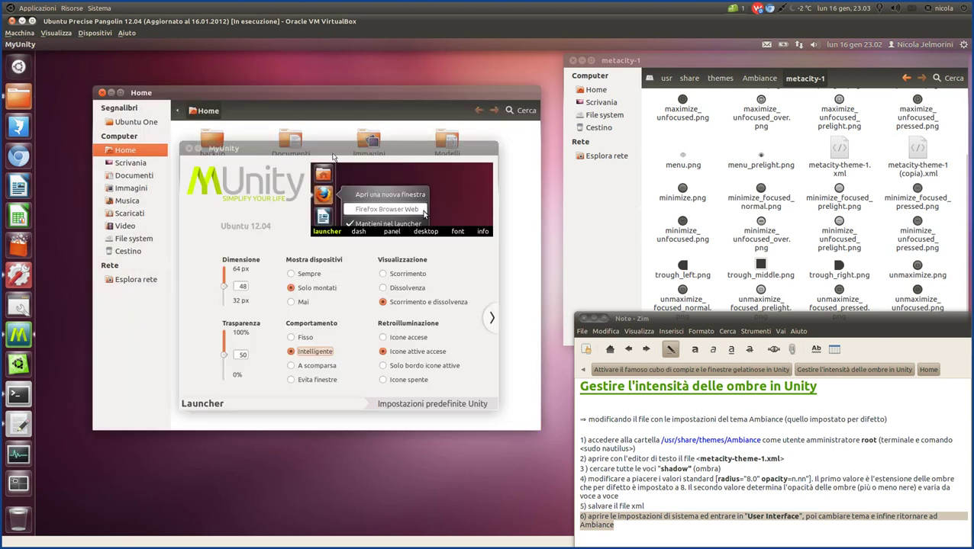
pyautogui.moveTo(333, 149); pyautogui.dragTo(337, 139)
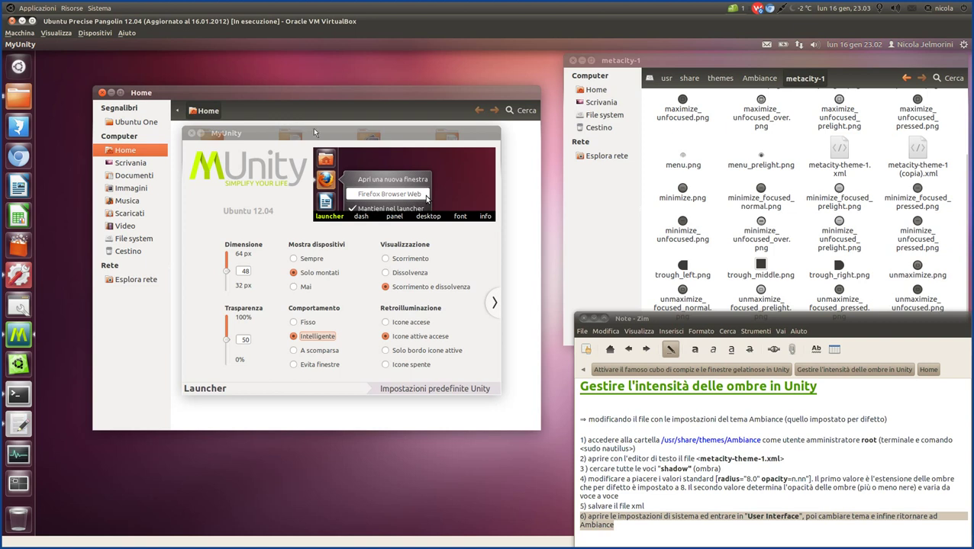
# Step: Move the MyUnity window across the Home window to examine the shadow it casts
pyautogui.moveTo(315, 138); pyautogui.dragTo(319, 137)
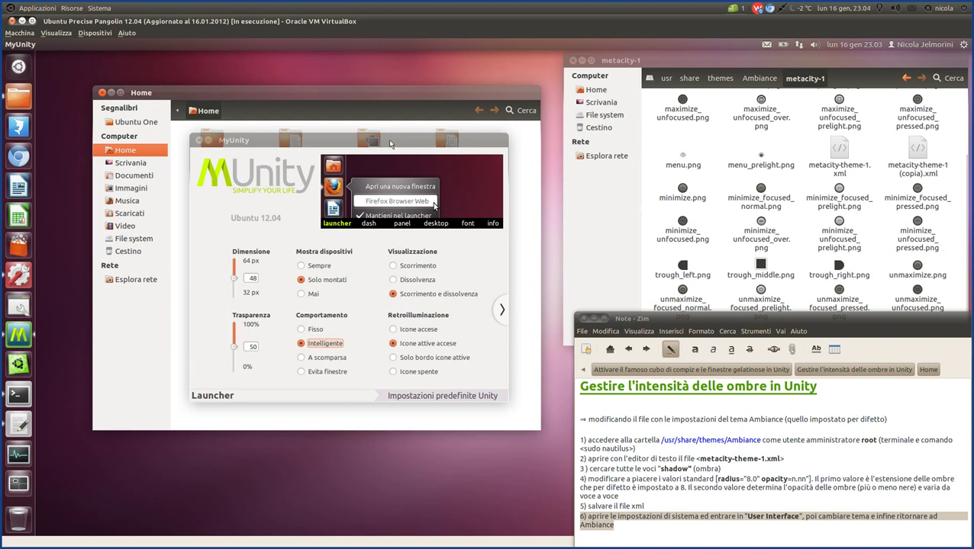
pyautogui.moveTo(396, 140); pyautogui.dragTo(330, 116)
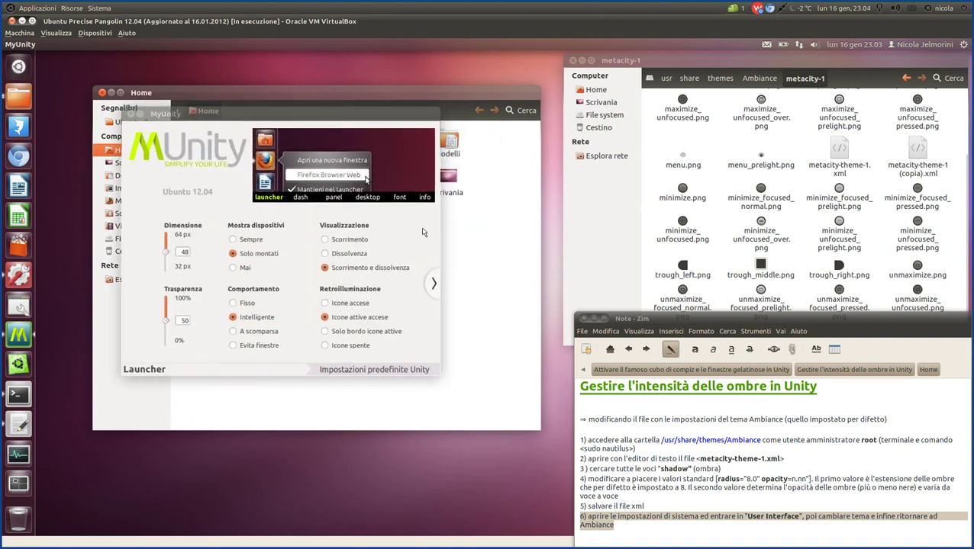
pyautogui.moveTo(396, 115); pyautogui.dragTo(354, 77)
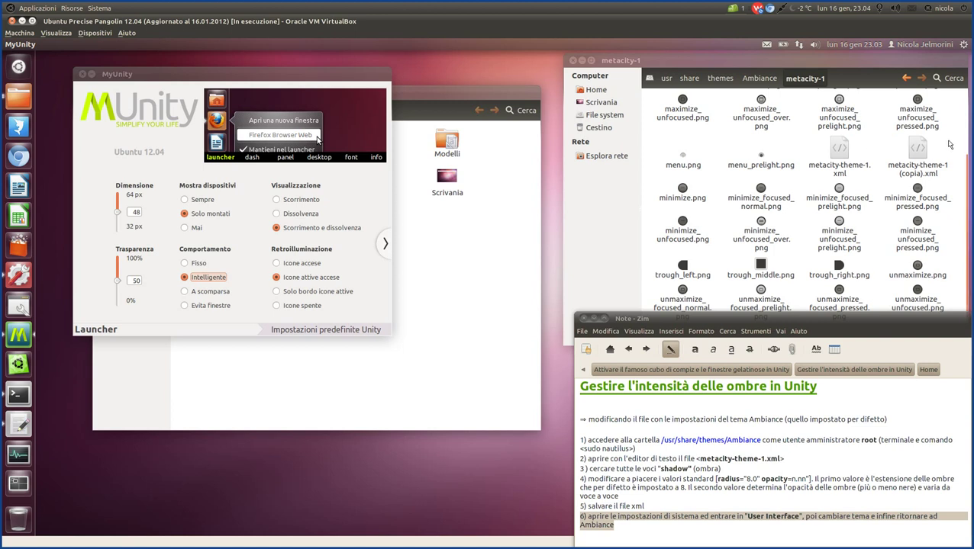
# Step: Select the backup file metacity-theme-1 (copia).xml and shift the MyUnity and metacity-1 windows around to compare their shadows
pyautogui.click(915, 150)
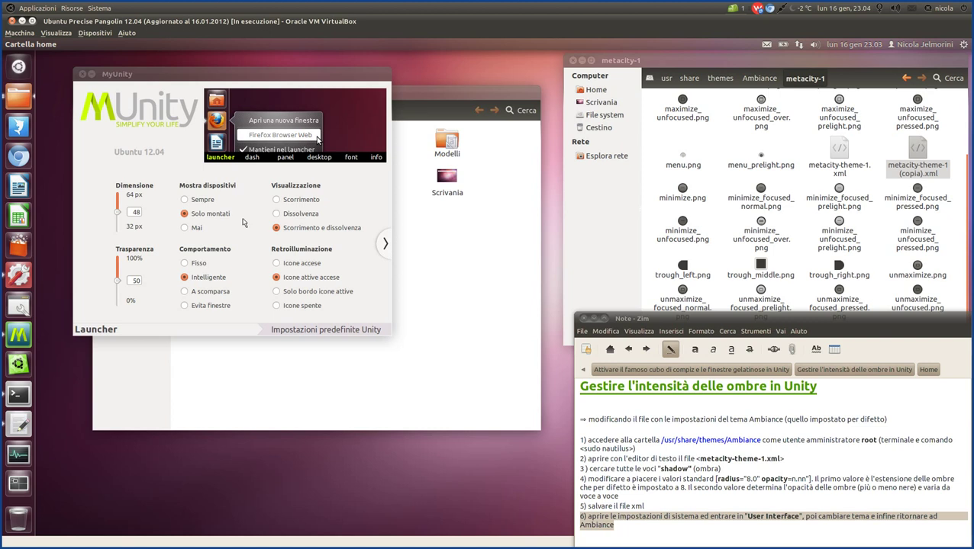
pyautogui.moveTo(296, 83); pyautogui.dragTo(282, 76)
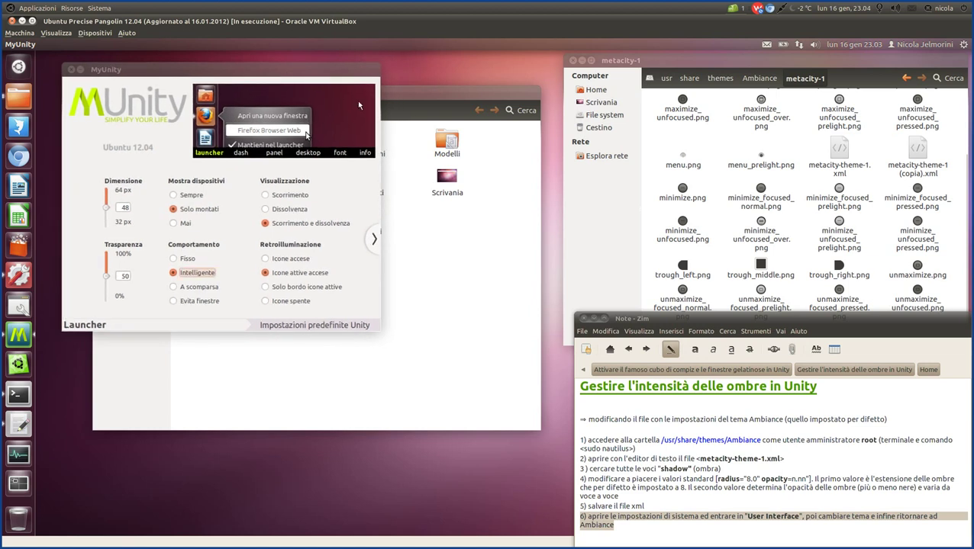
pyautogui.moveTo(345, 76); pyautogui.dragTo(360, 73)
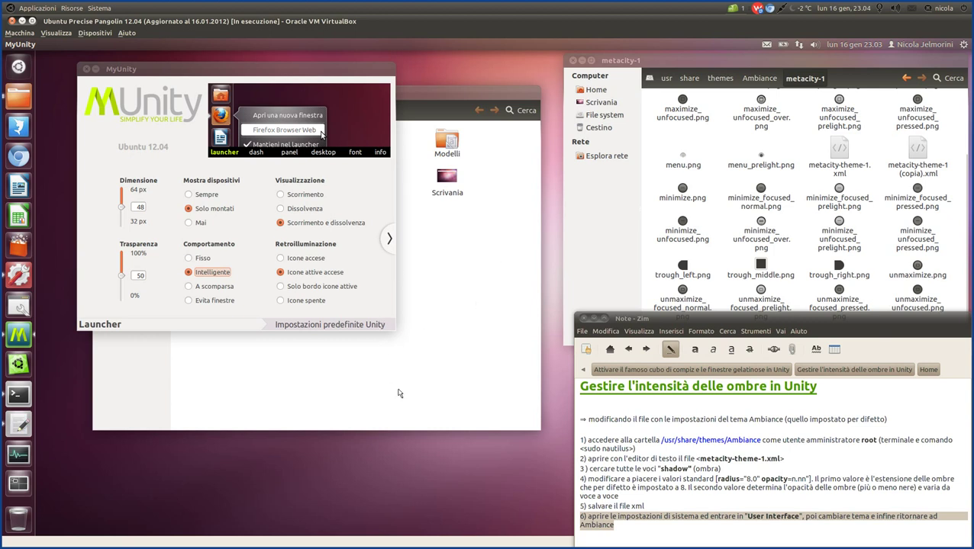
pyautogui.moveTo(648, 60); pyautogui.dragTo(514, 72)
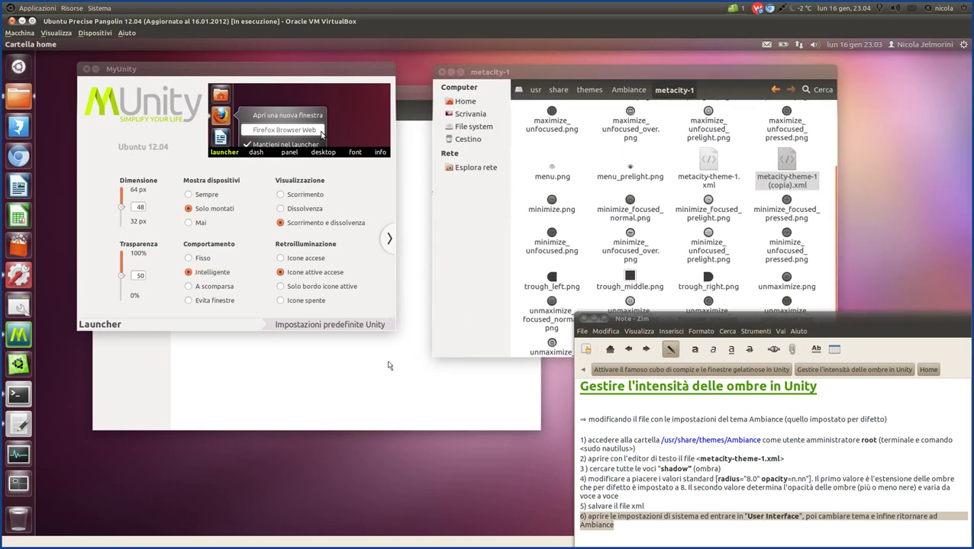
pyautogui.moveTo(580, 73); pyautogui.dragTo(713, 65)
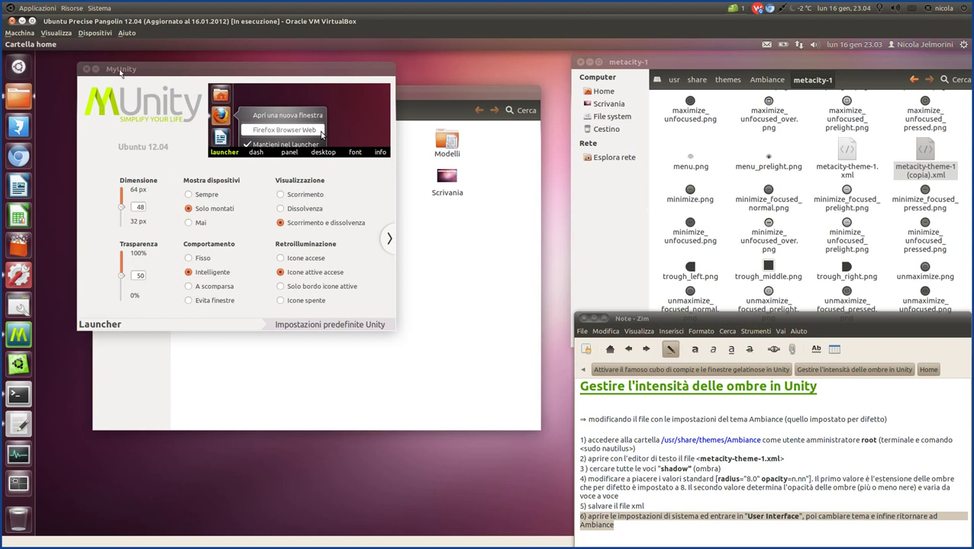
# Step: Close the metacity-1 folder window and exit the terminal session
pyautogui.click(428, 98)
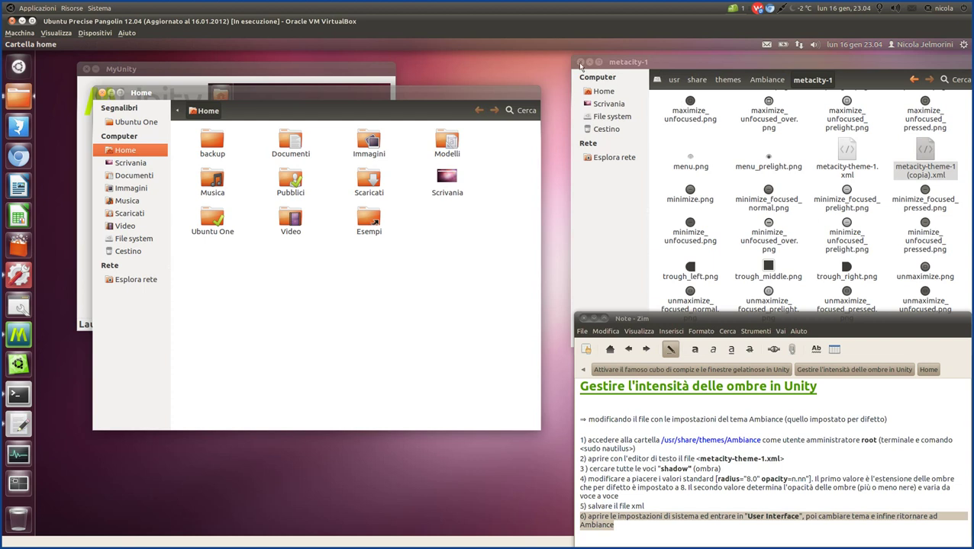
pyautogui.click(580, 63)
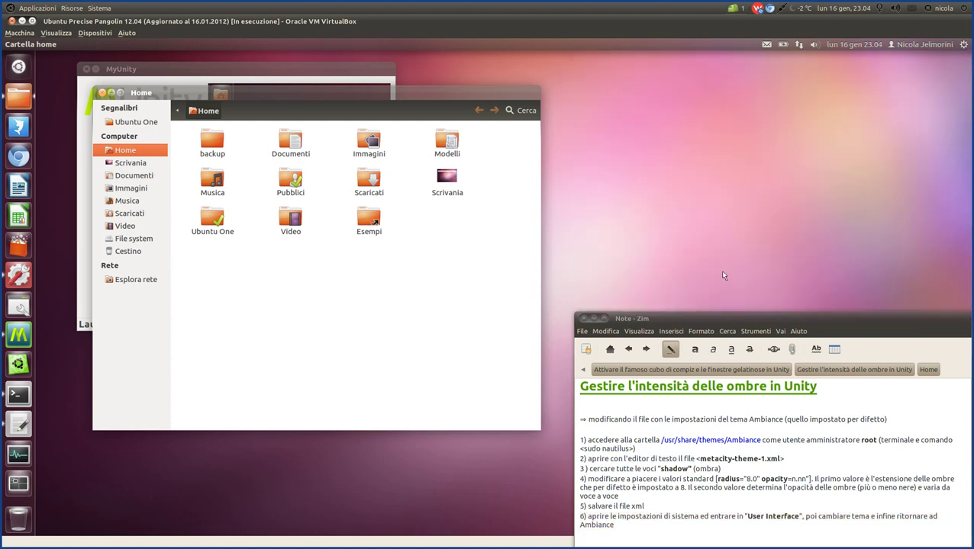
pyautogui.click(19, 393)
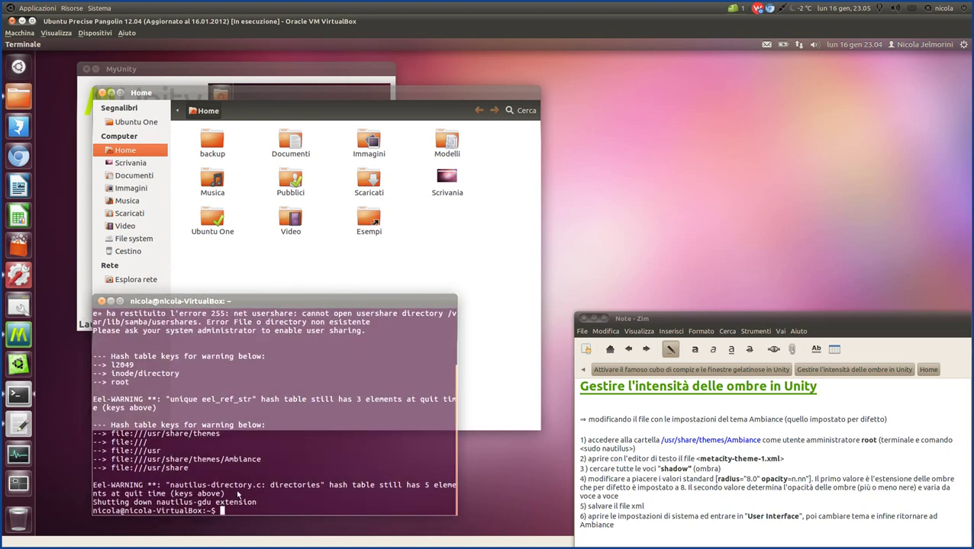
pyautogui.write('exit')
pyautogui.press('Return')
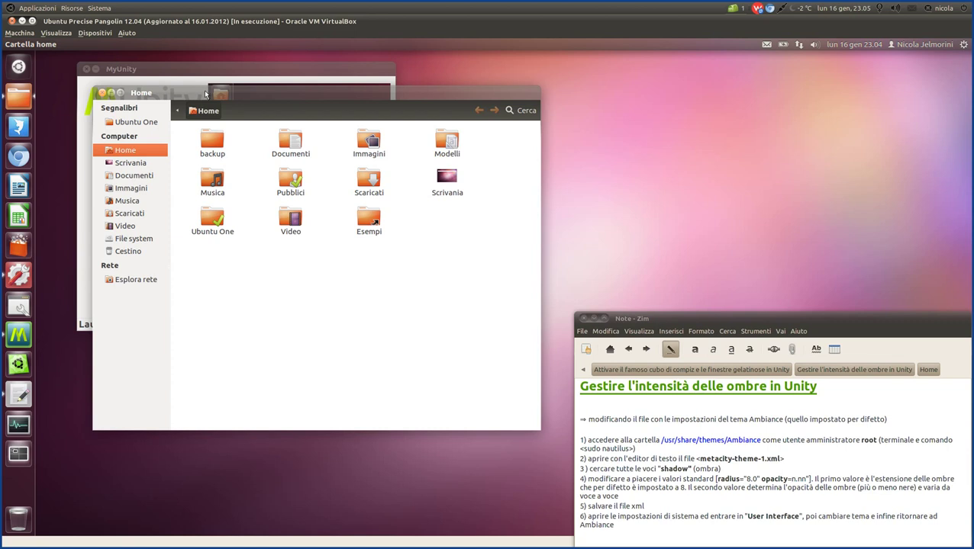
# Step: Shift the Home window aside and place the MyUnity window in front of it to examine the shadow
pyautogui.moveTo(296, 99); pyautogui.dragTo(386, 101)
pyautogui.click(281, 70)
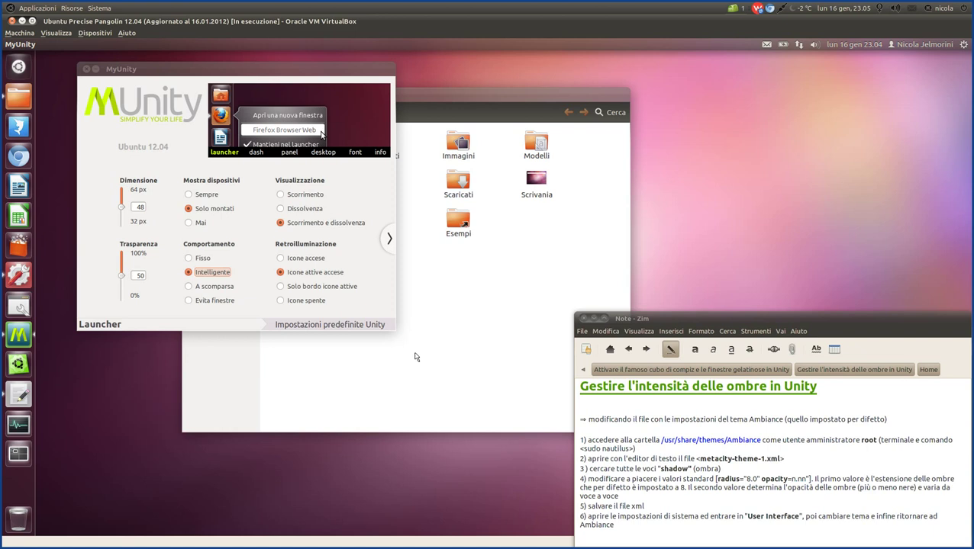
pyautogui.moveTo(314, 74); pyautogui.dragTo(319, 68)
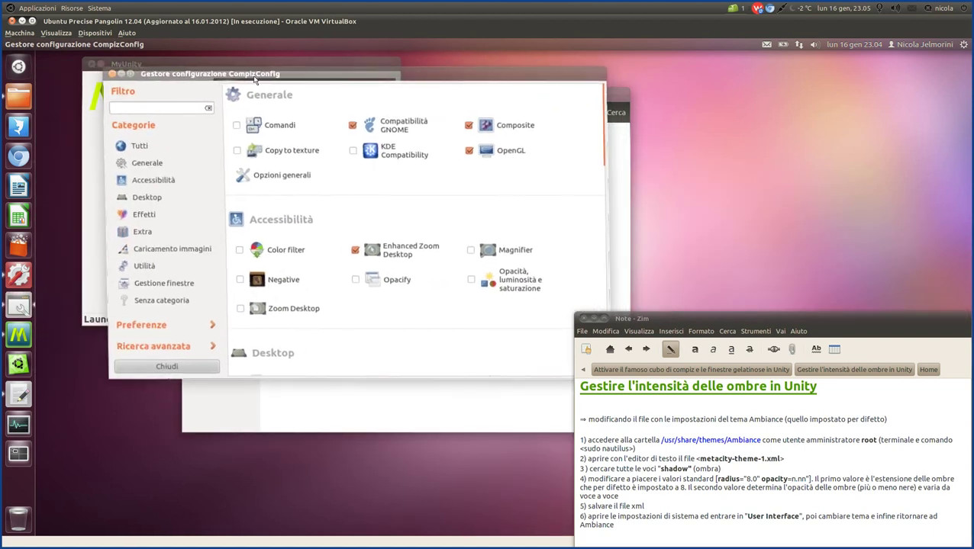
# Step: In CompizConfig, open the Decorazione finestra settings from the Effetti category and move the window clear of MyUnity
pyautogui.click(122, 215)
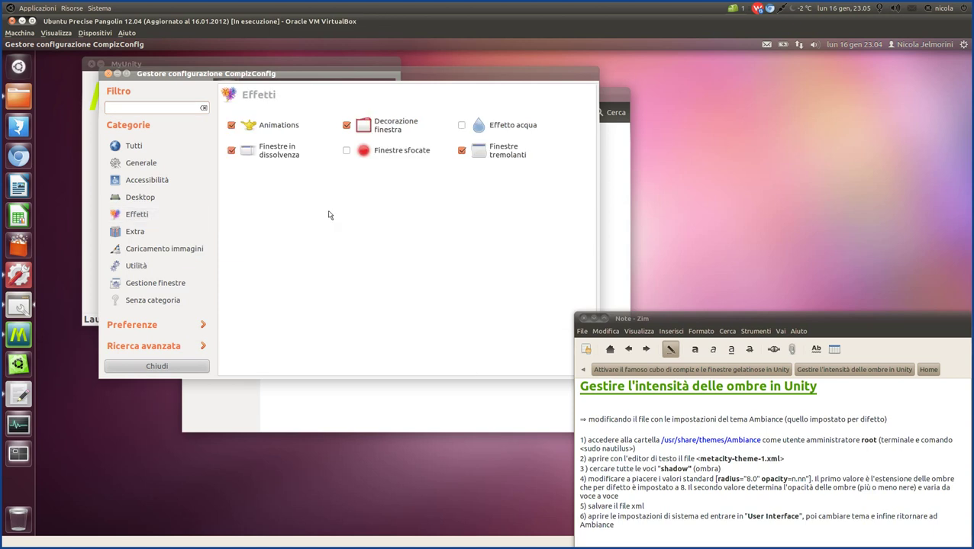
pyautogui.click(405, 128)
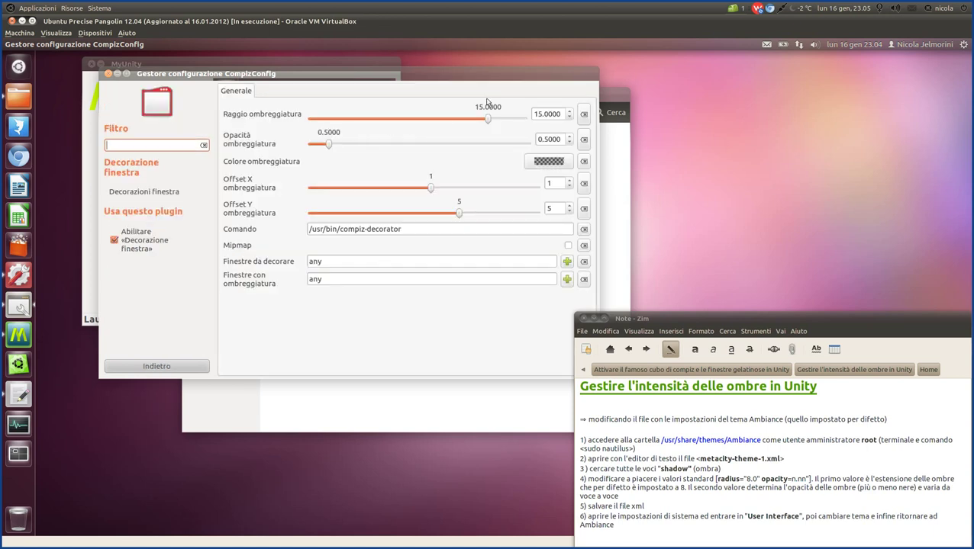
pyautogui.moveTo(481, 80); pyautogui.dragTo(822, 83)
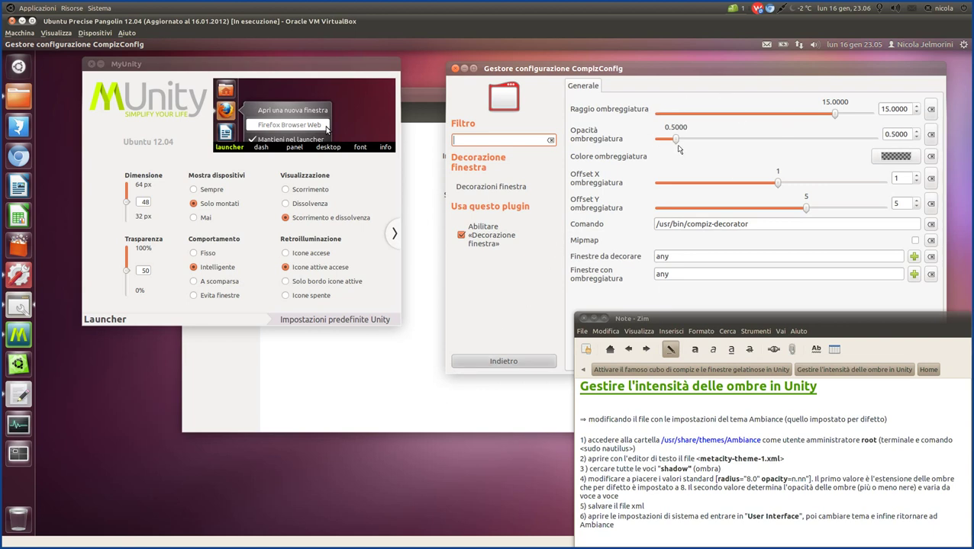
# Step: Try a shadow radius of 0.8228 and a shadow opacity of 3.4867, and reset both to their defaults
pyautogui.moveTo(834, 113); pyautogui.dragTo(667, 124)
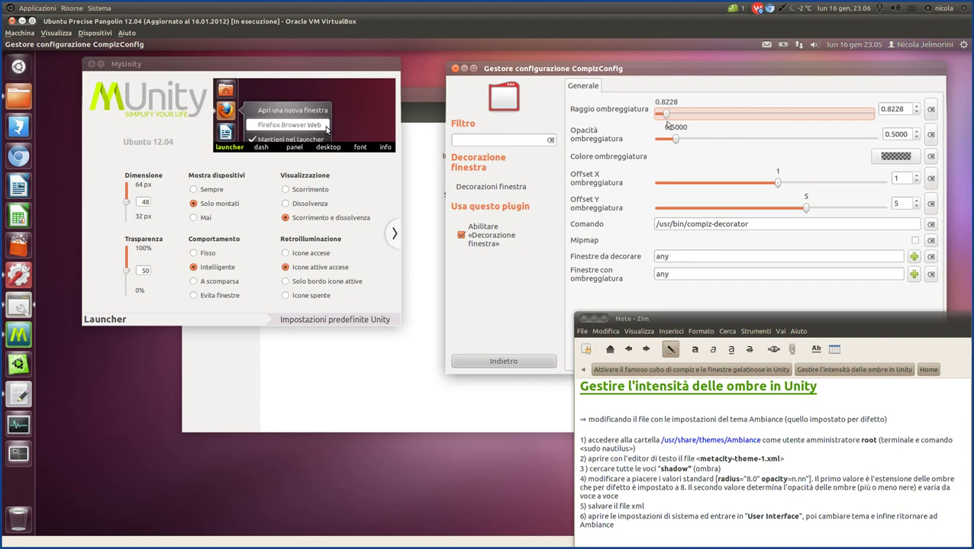
pyautogui.moveTo(674, 141); pyautogui.dragTo(782, 140)
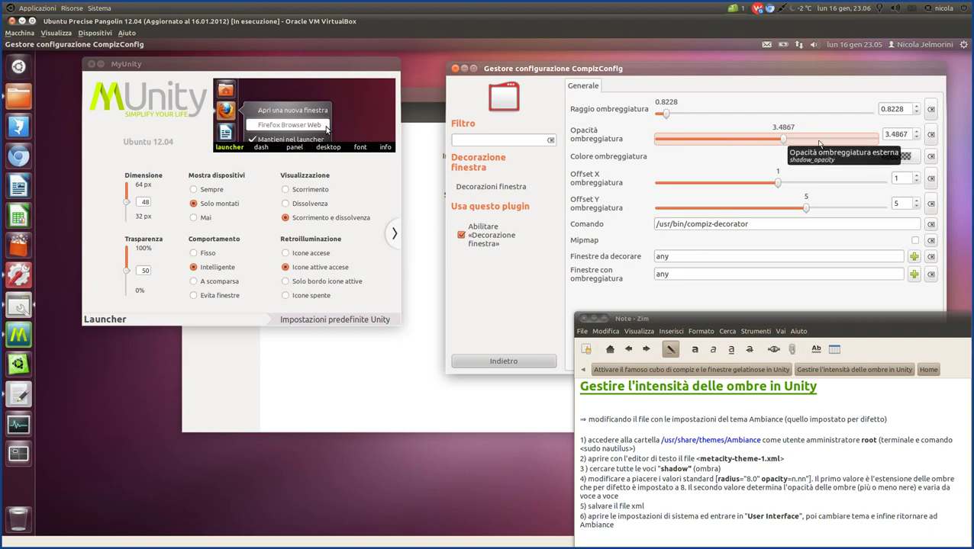
pyautogui.click(931, 135)
pyautogui.click(931, 109)
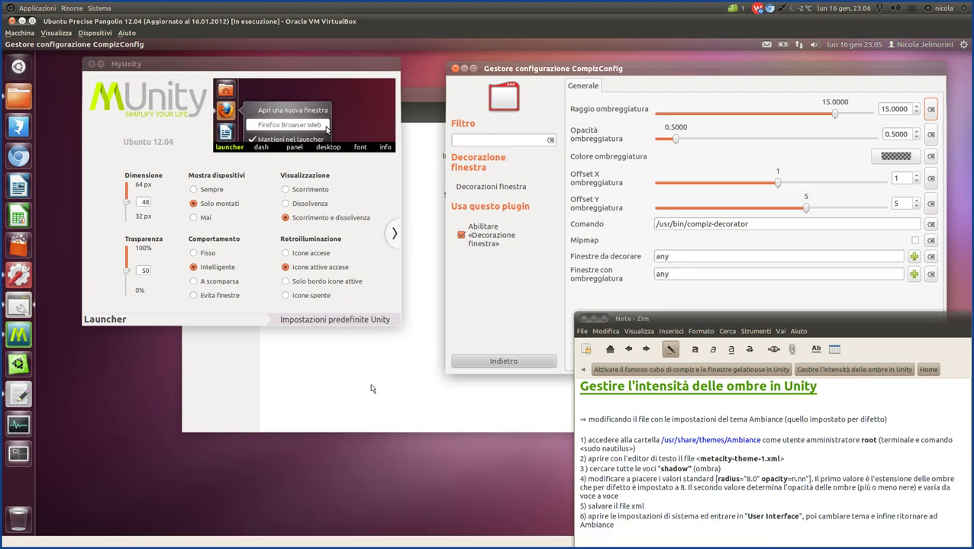
# Step: Leave the Decorazione finestra settings, close CompizConfig and reposition MyUnity over the Home window to view its shadow
pyautogui.moveTo(638, 65); pyautogui.dragTo(338, 143)
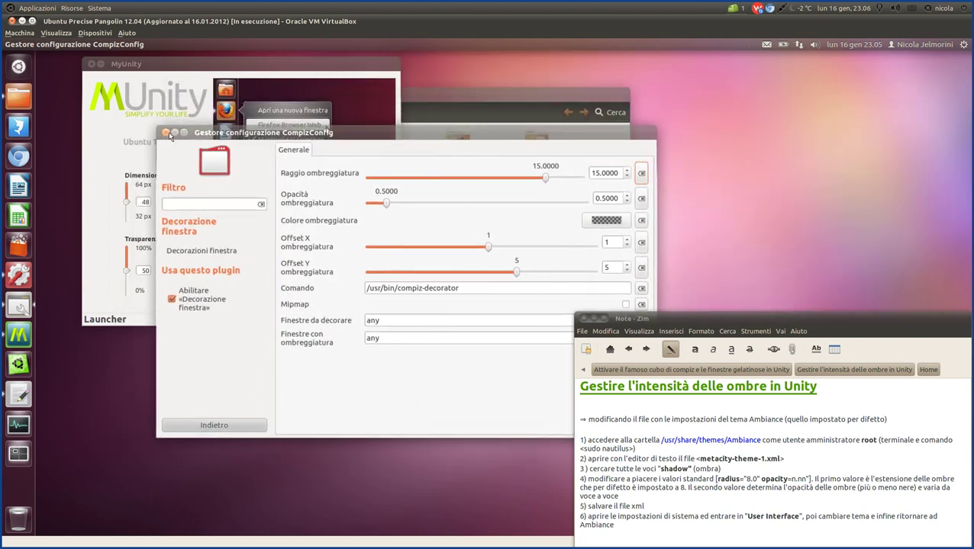
pyautogui.click(232, 430)
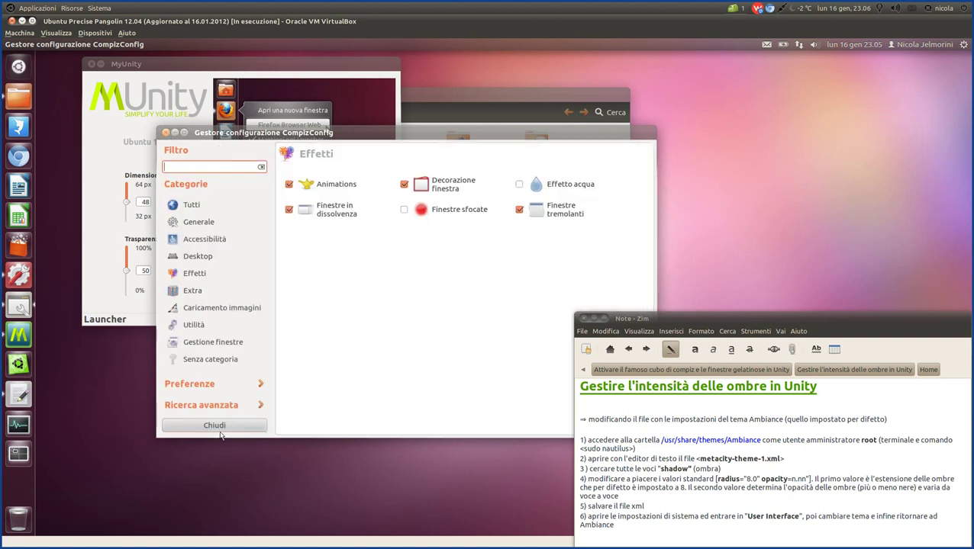
pyautogui.click(214, 429)
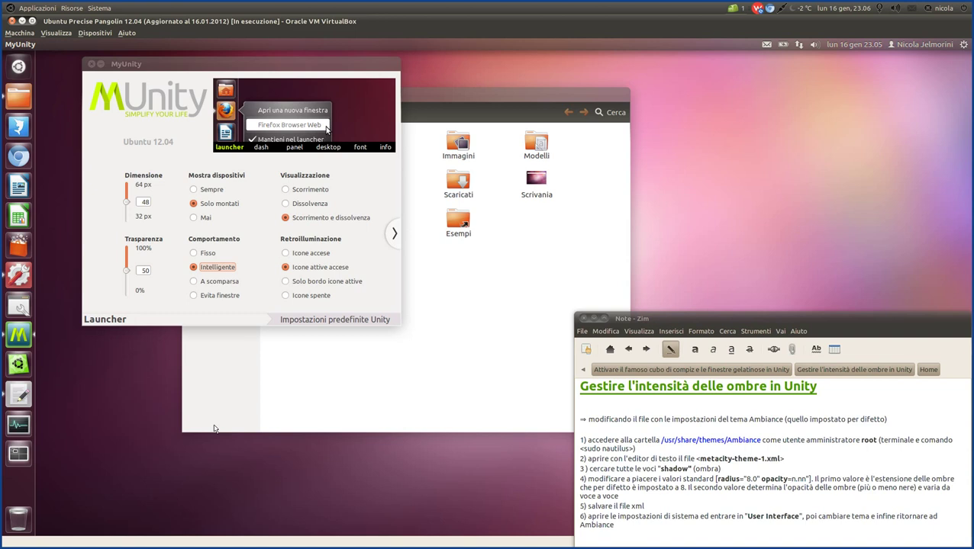
pyautogui.moveTo(319, 63); pyautogui.dragTo(326, 69)
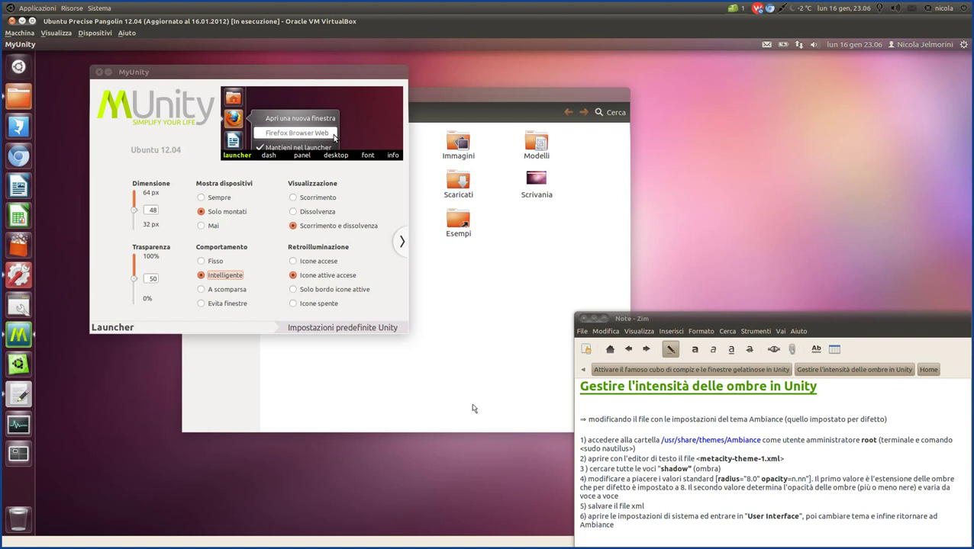